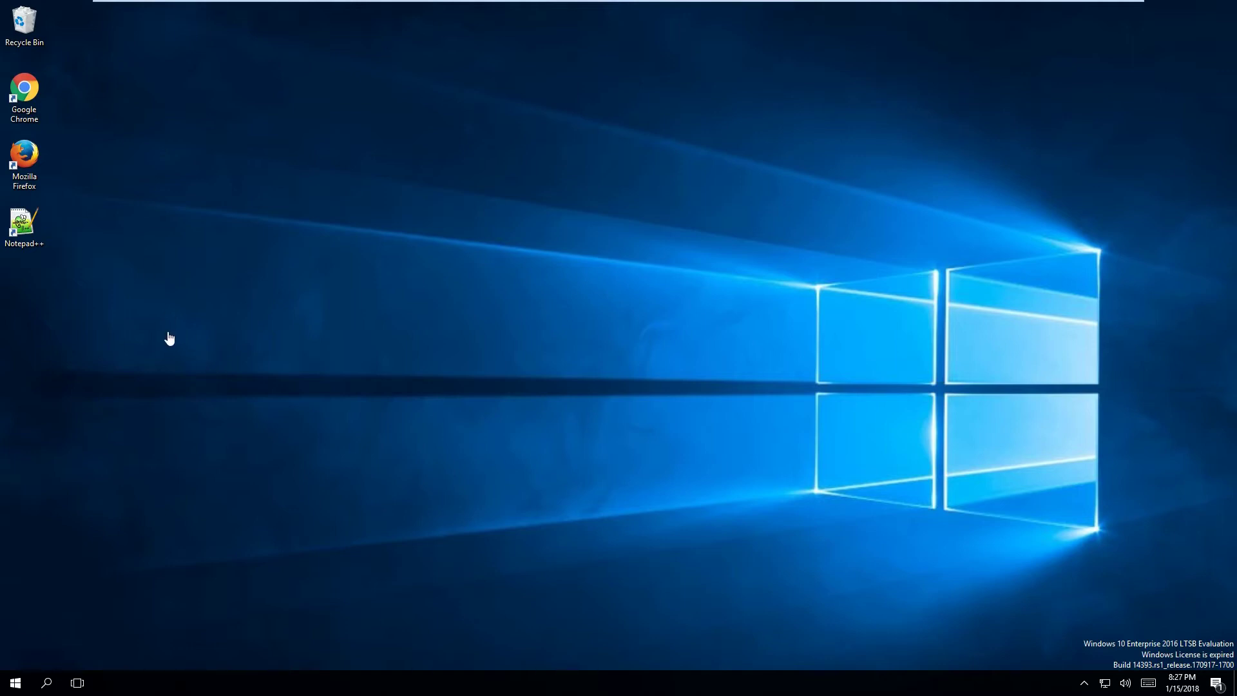
- Create a new desktop folder, move it up, then delete it without renaming
{"action": "right_click", "coordinate": [129, 178]}
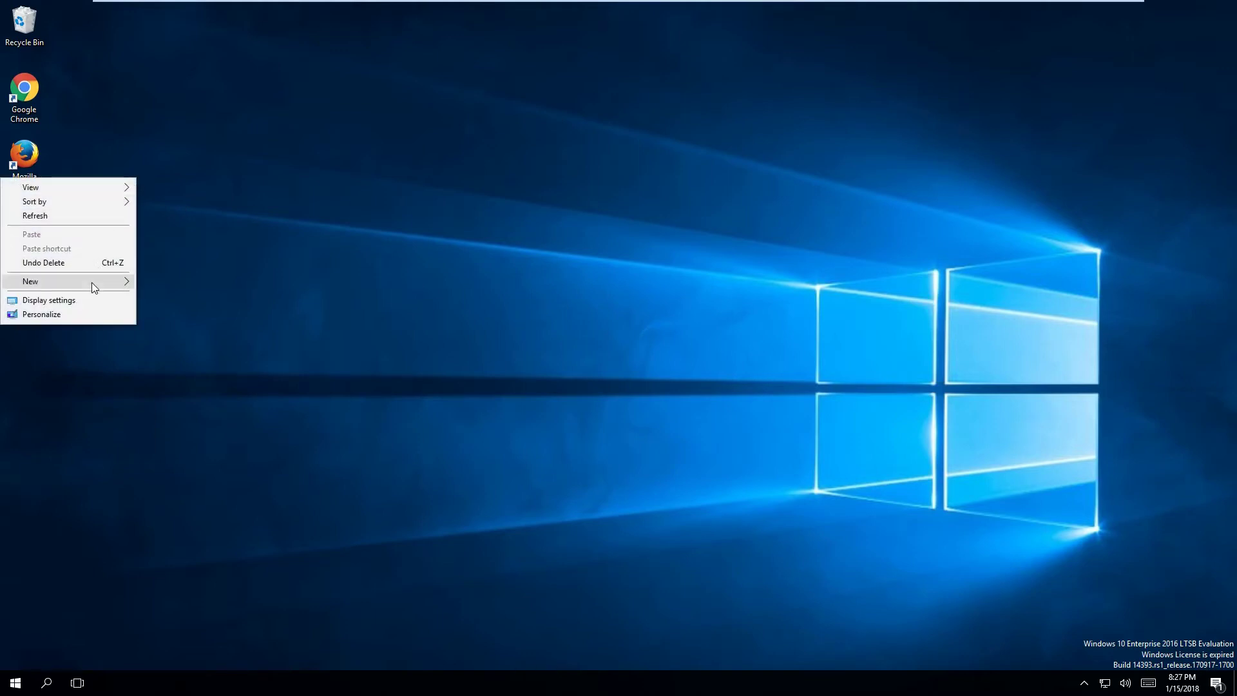
{"action": "mouse_move", "coordinate": [91, 282]}
{"action": "left_click", "coordinate": [158, 283]}
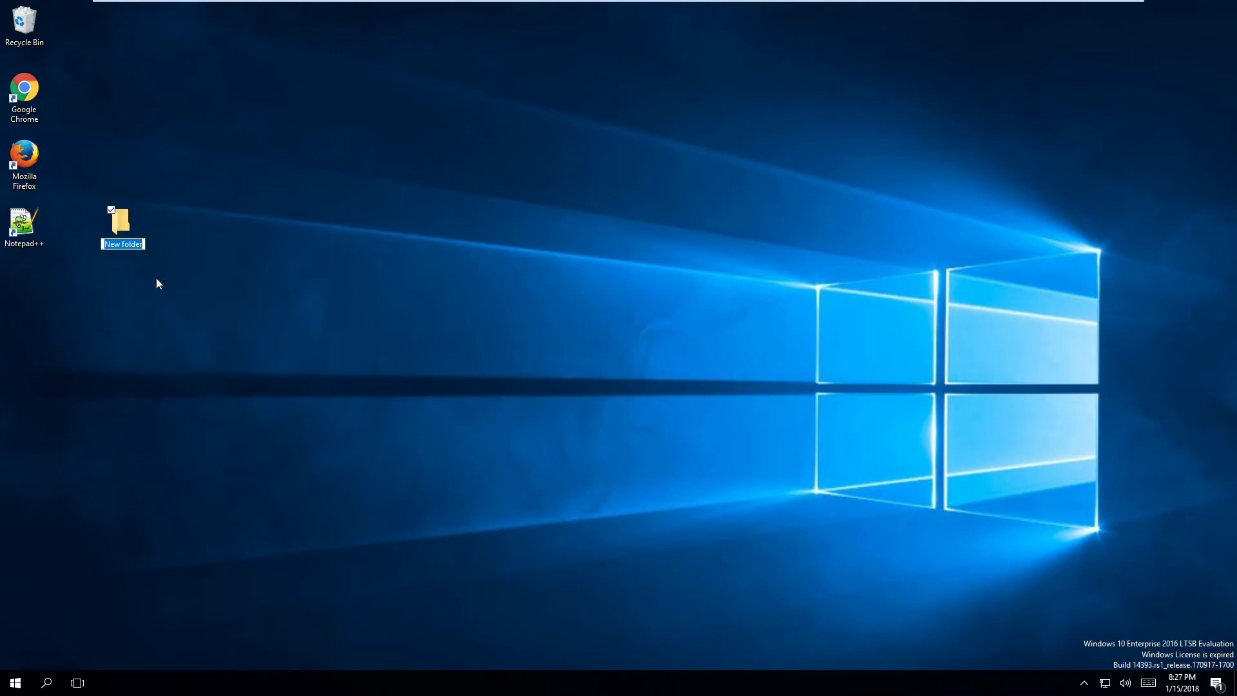
{"action": "left_click_drag", "start_coordinate": [143, 145], "coordinate": [145, 128]}
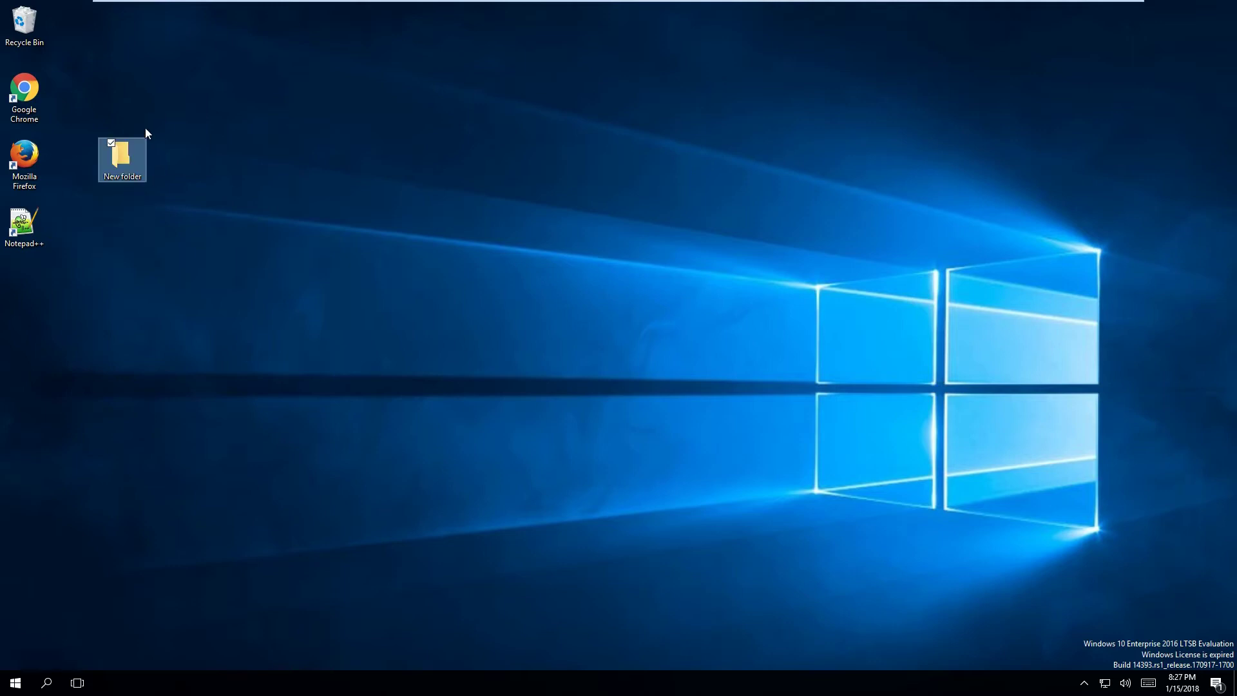
{"action": "right_click", "coordinate": [128, 175]}
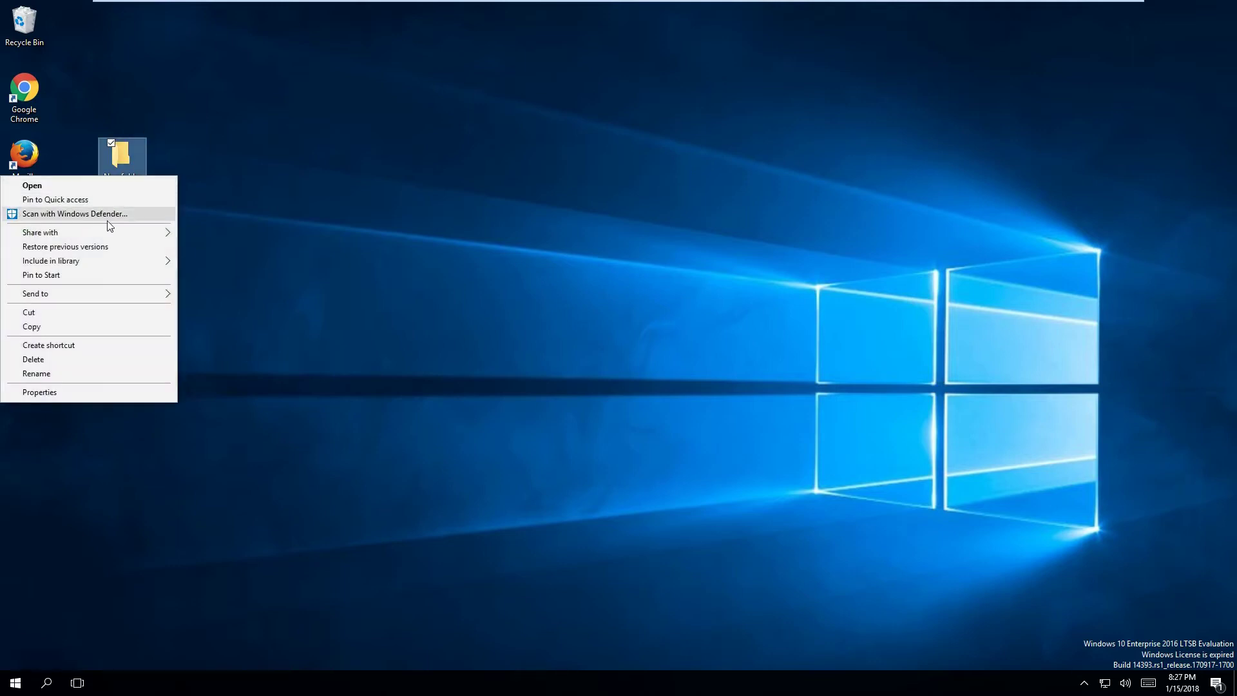
{"action": "left_click", "coordinate": [85, 376]}
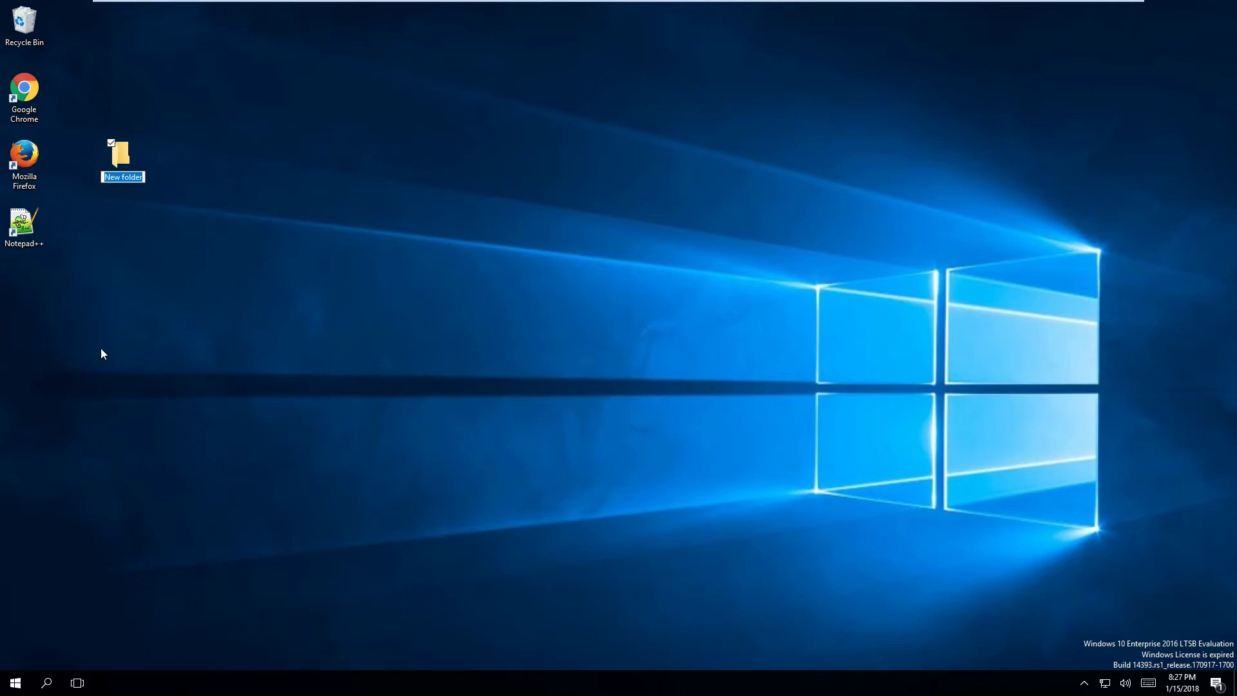
{"action": "left_click", "coordinate": [125, 153]}
{"action": "right_click", "coordinate": [125, 153]}
{"action": "left_click", "coordinate": [68, 336]}
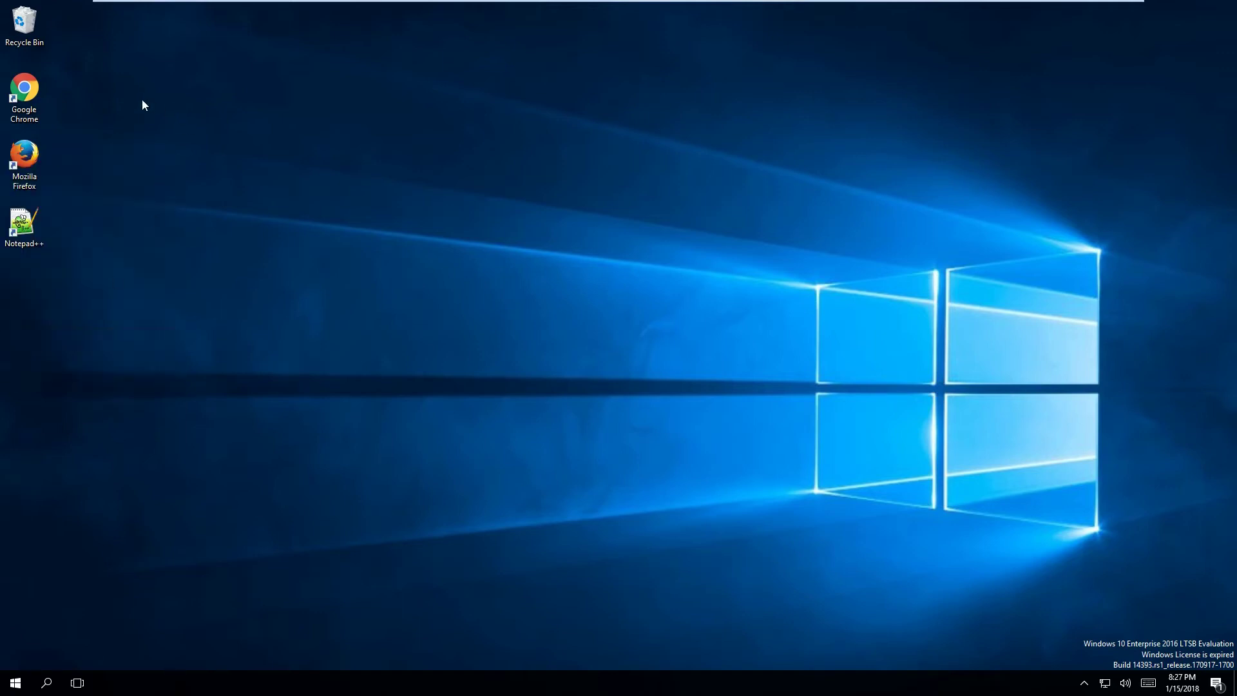
- Create a new desktop folder named 'Sample Folder Creation' and place it beside the Chrome shortcut
{"action": "right_click", "coordinate": [119, 67]}
{"action": "mouse_move", "coordinate": [97, 171]}
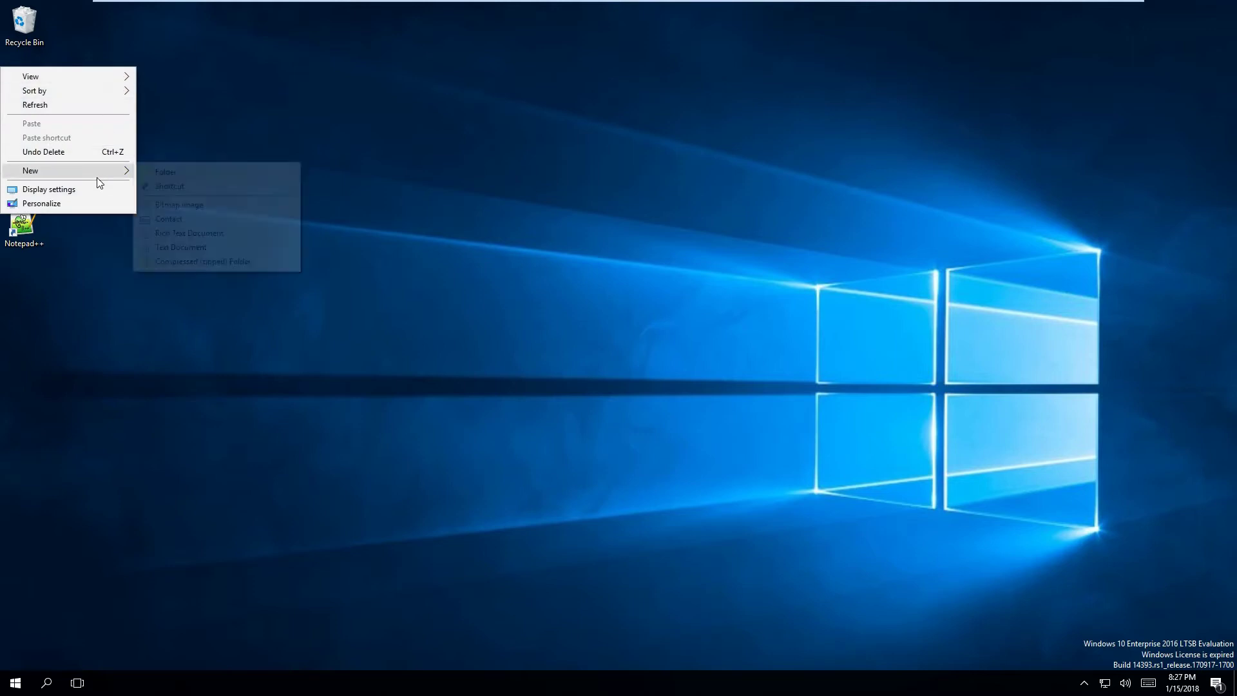
{"action": "left_click", "coordinate": [152, 172]}
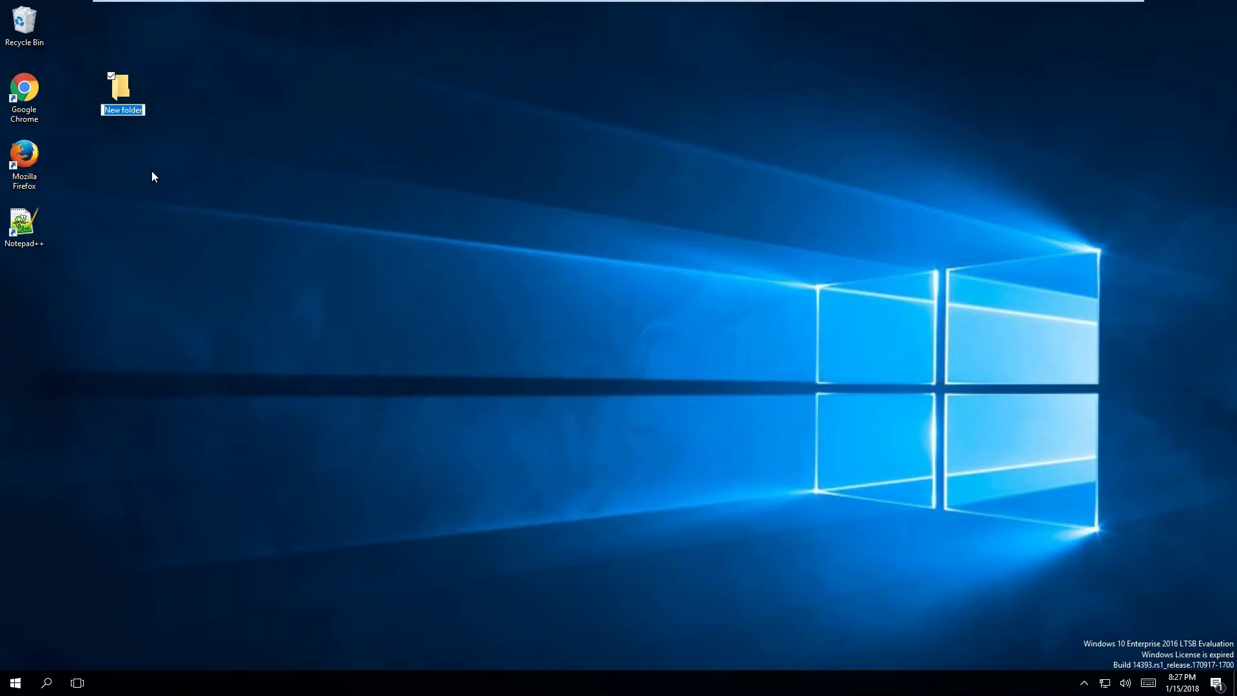
{"action": "type", "text": "Sample Folder Creatio"}
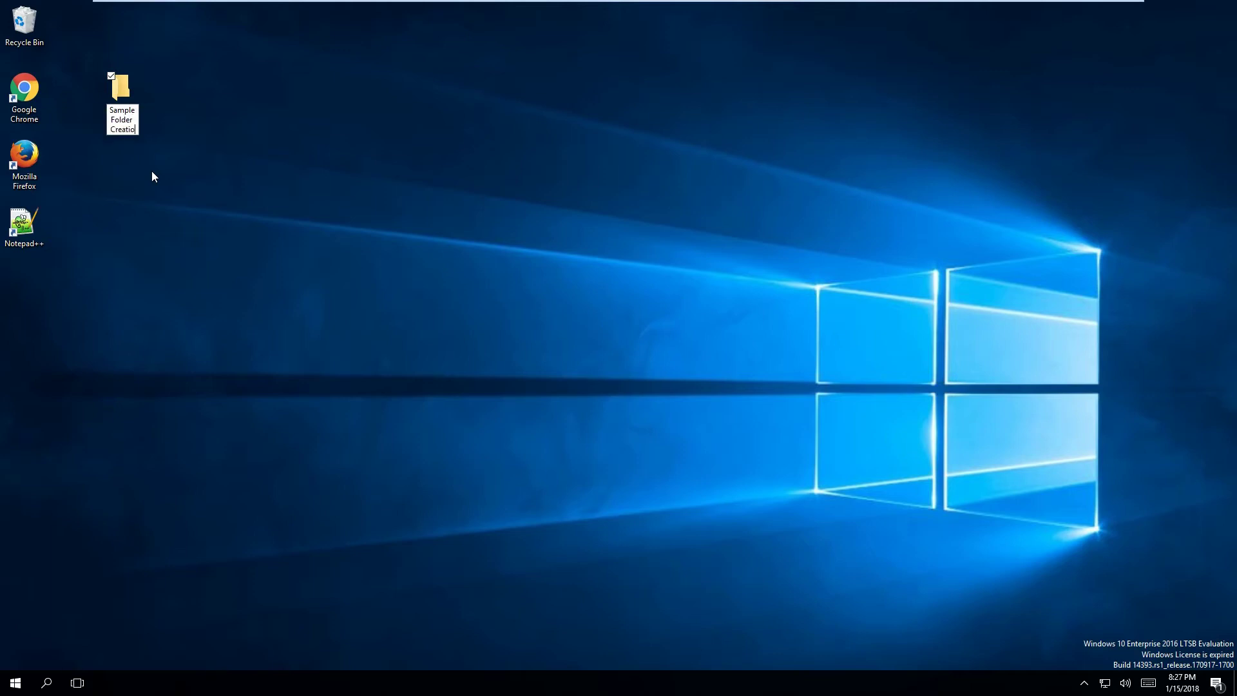
{"action": "type", "text": "n"}
{"action": "key", "text": "Return"}
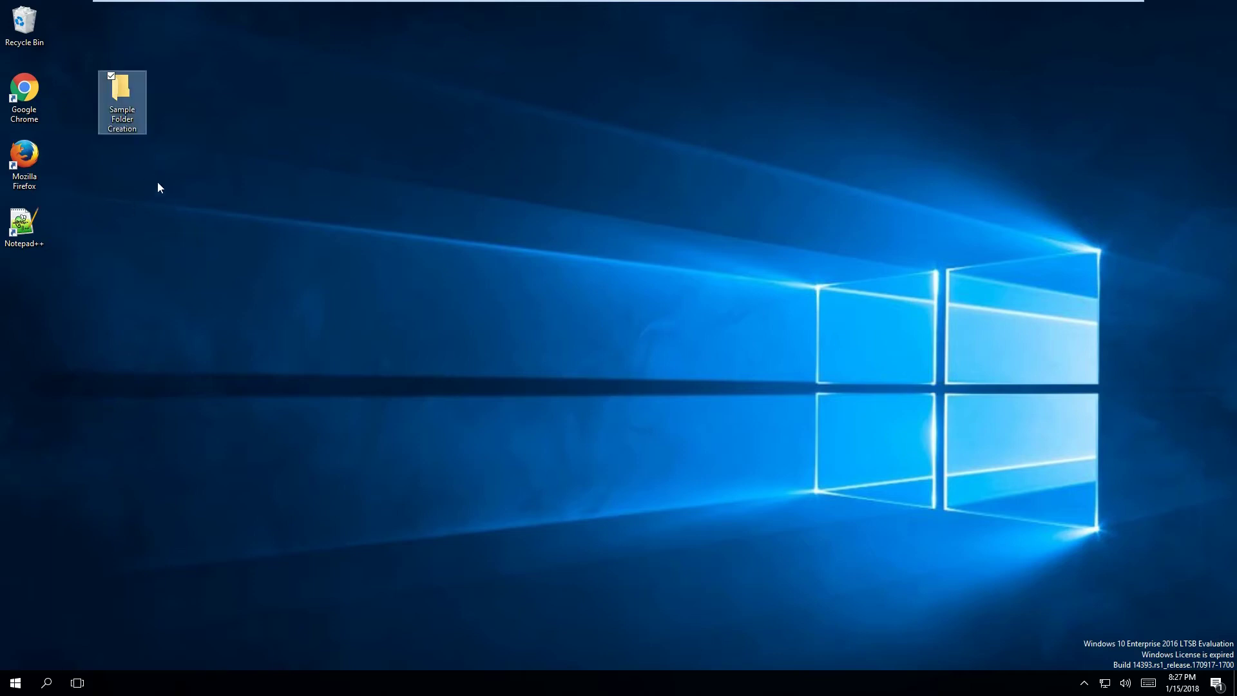
{"action": "left_click_drag", "start_coordinate": [119, 83], "coordinate": [83, 74]}
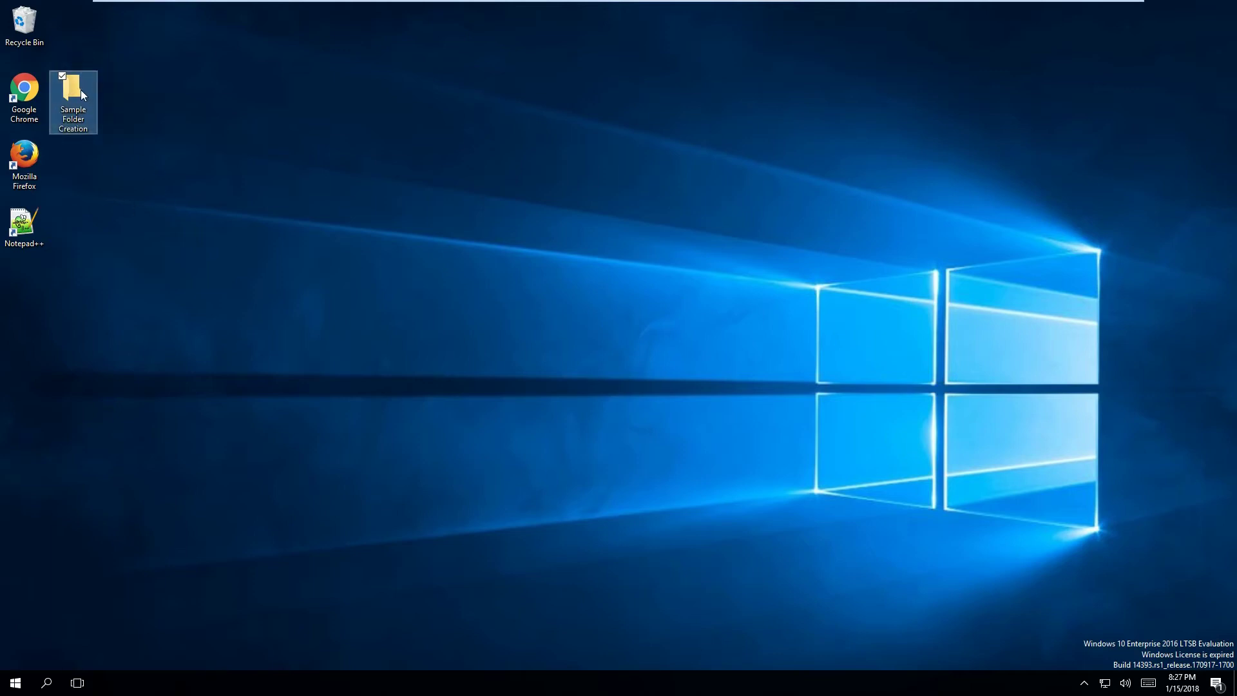
{"action": "double_click", "coordinate": [79, 90]}
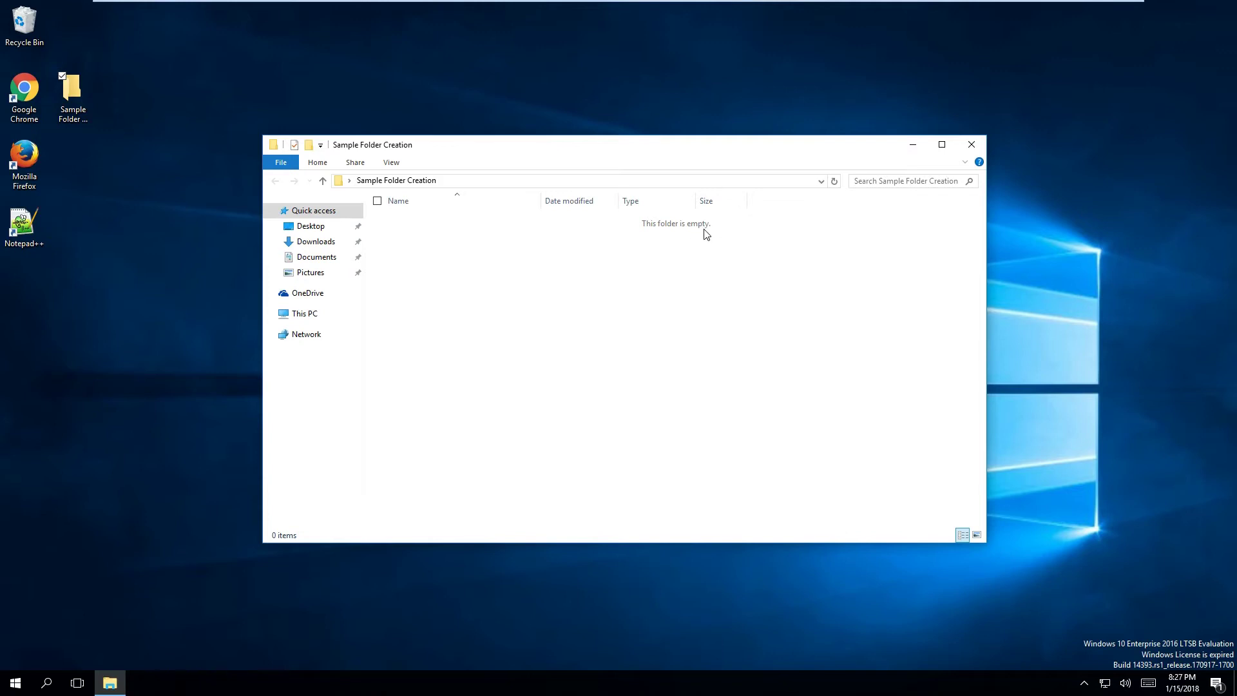
{"action": "left_click", "coordinate": [971, 144]}
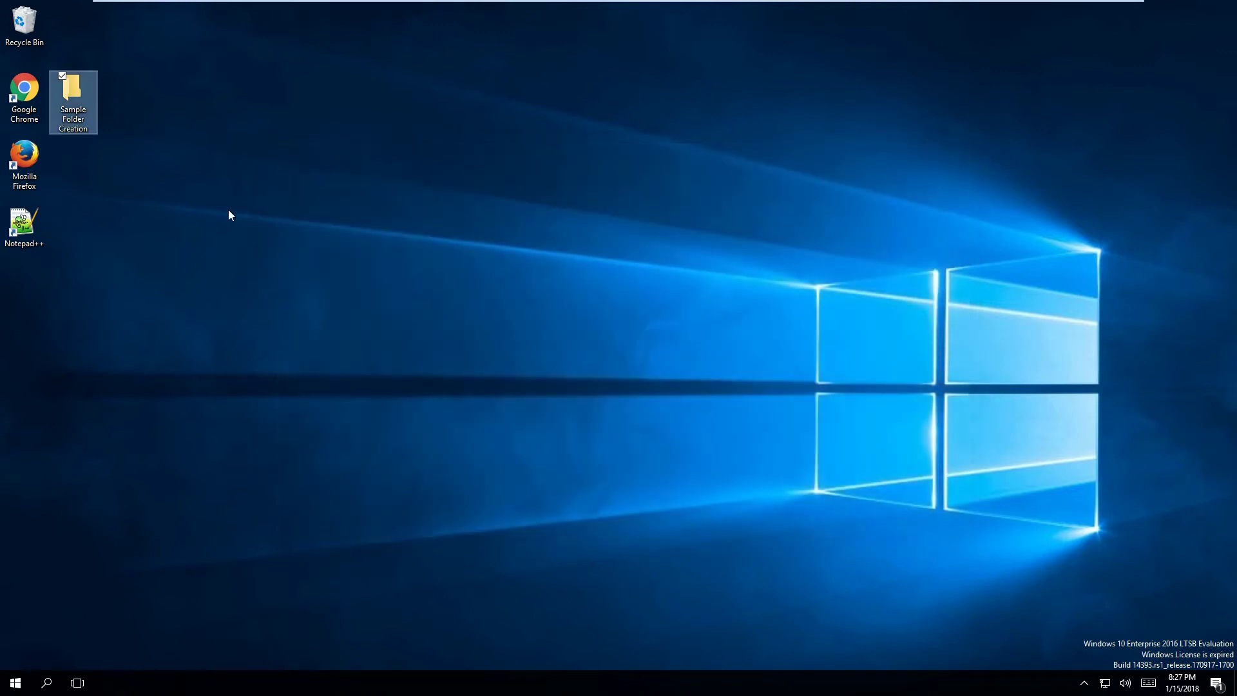
{"action": "right_click", "coordinate": [76, 105]}
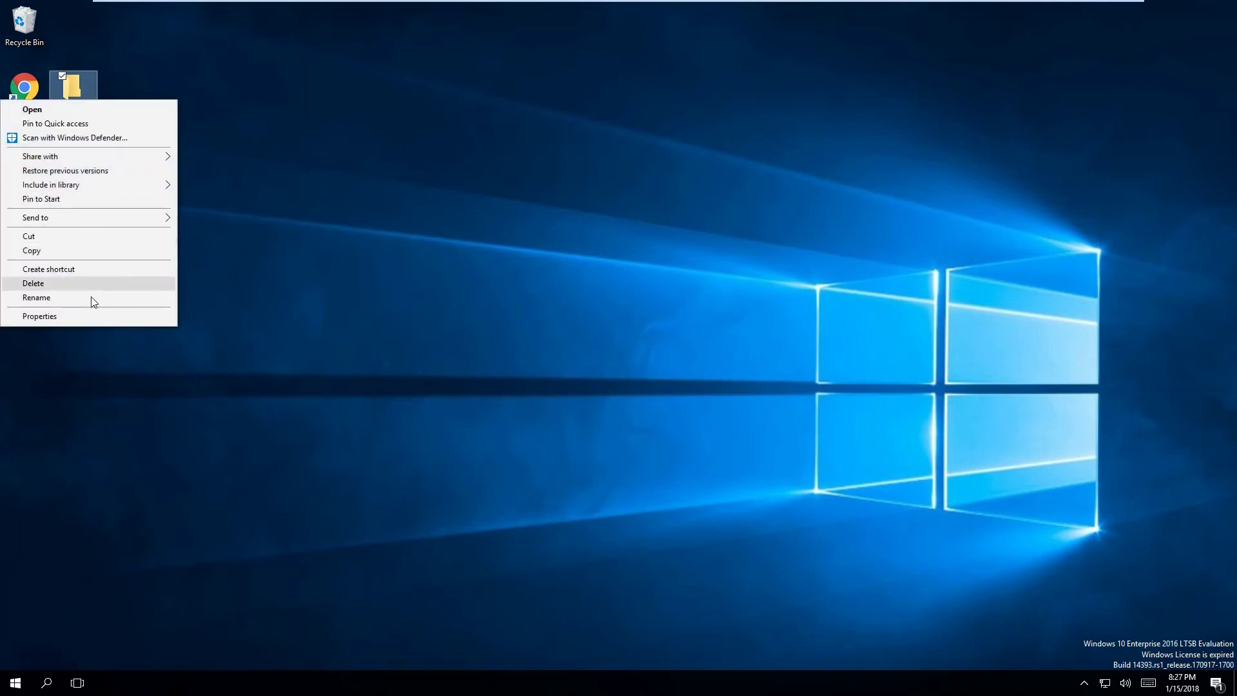
{"action": "mouse_move", "coordinate": [125, 219]}
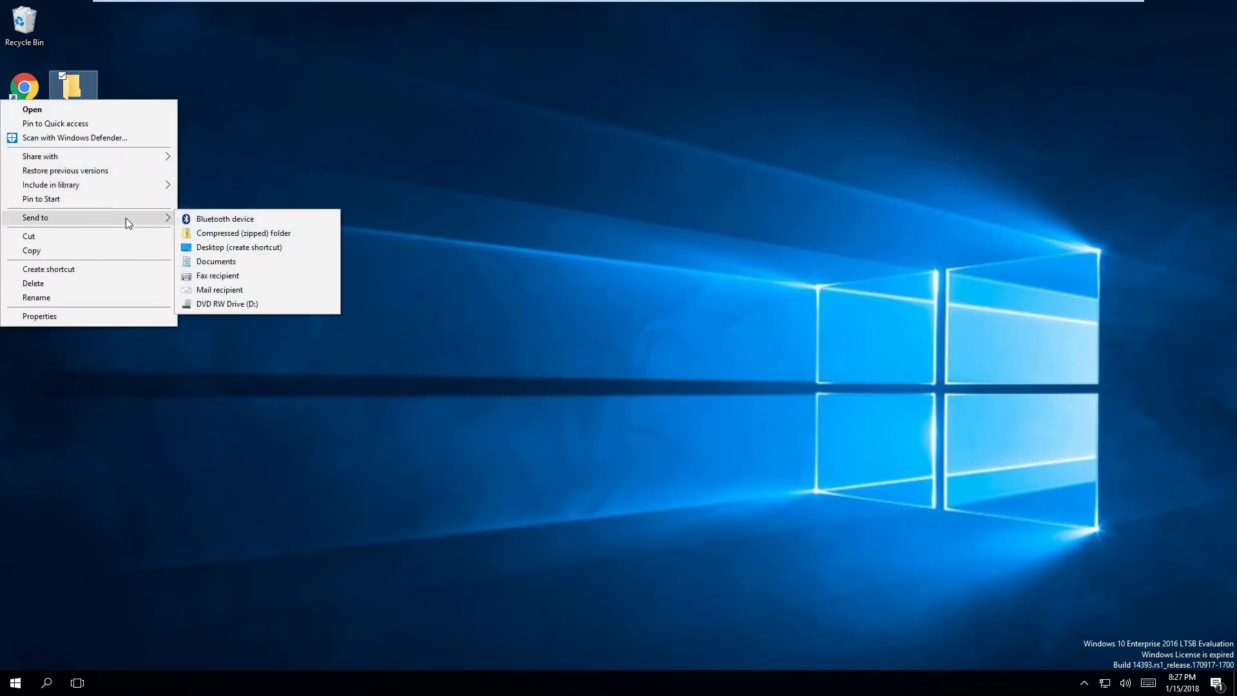
{"action": "left_click", "coordinate": [217, 236]}
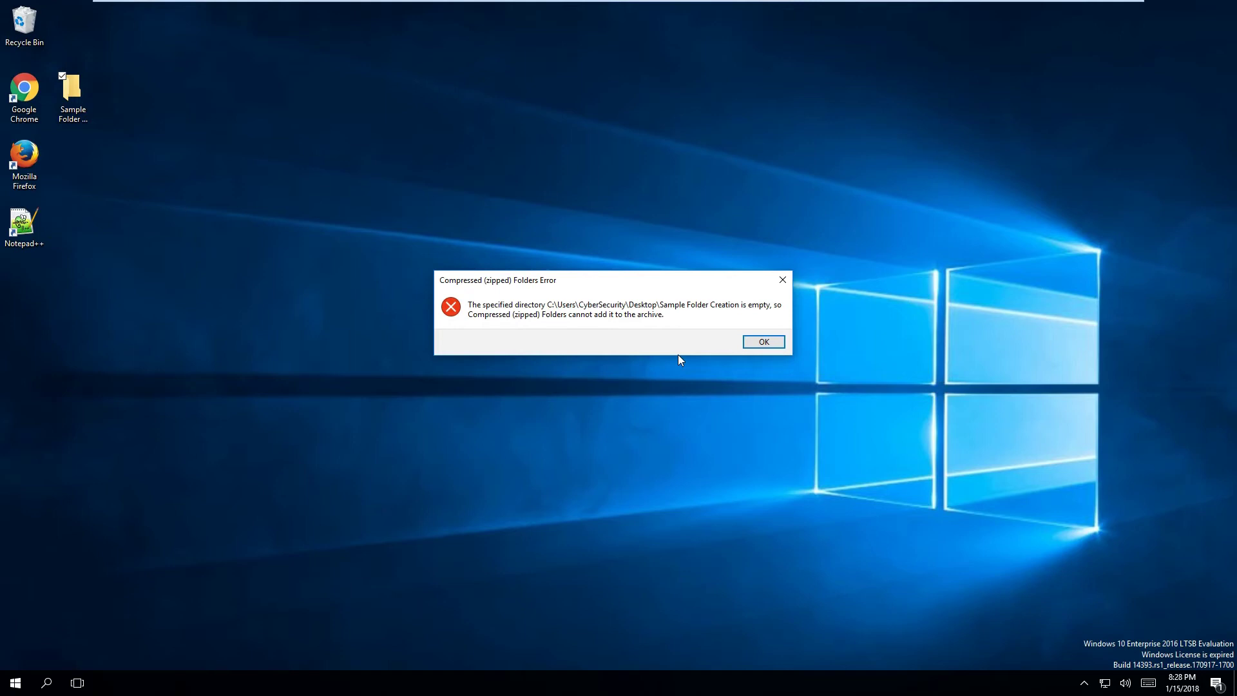
{"action": "left_click", "coordinate": [767, 343]}
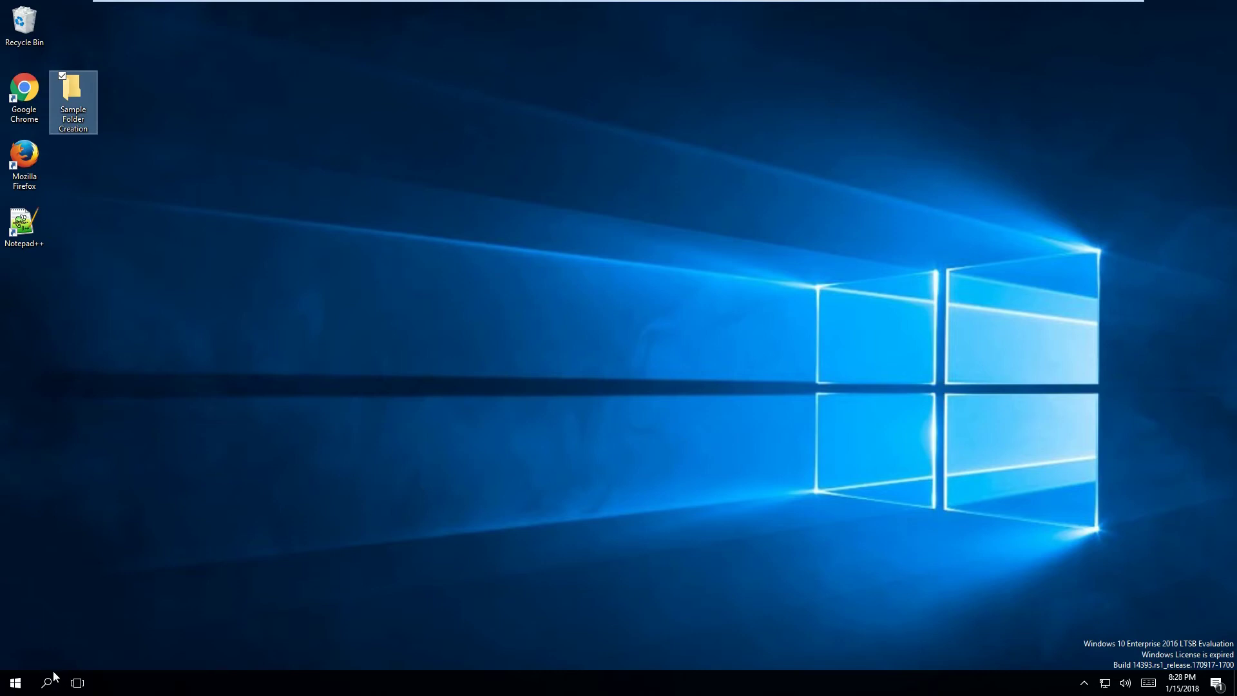
- Launch Notepad from the Start search and enter the Hello World text
{"action": "left_click", "coordinate": [5, 690]}
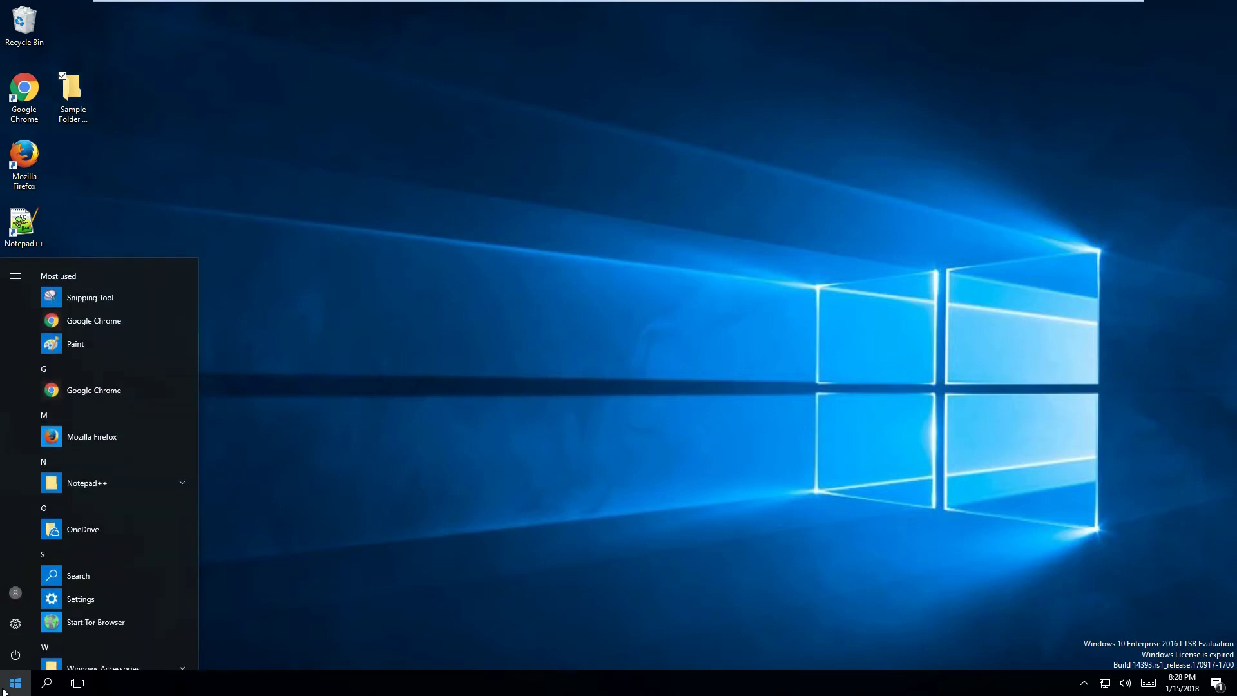
{"action": "type", "text": "text"}
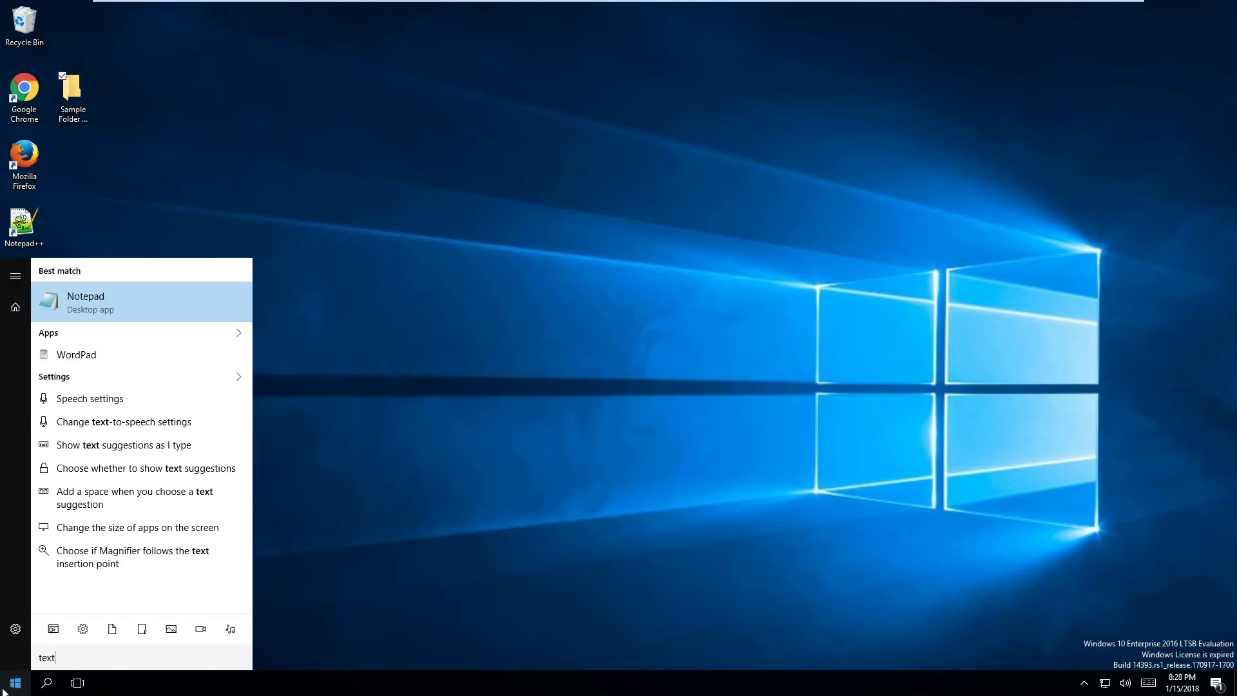
{"action": "left_click", "coordinate": [105, 313]}
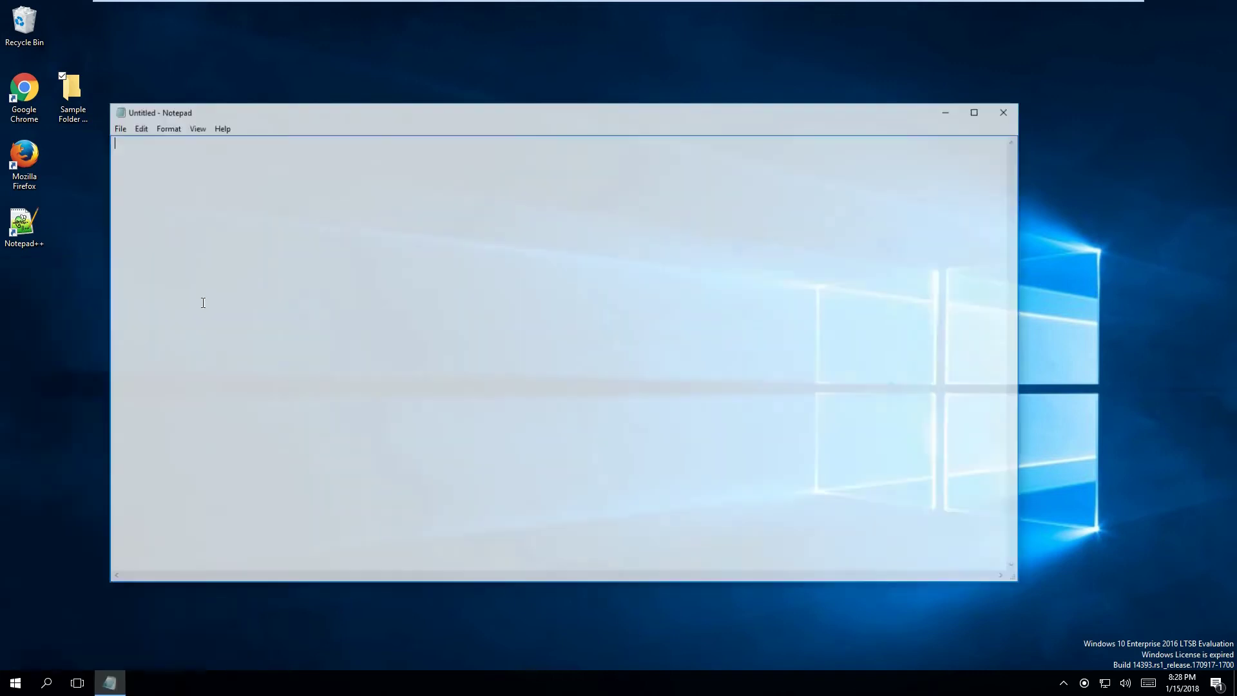
{"action": "type", "text": "Hello World"}
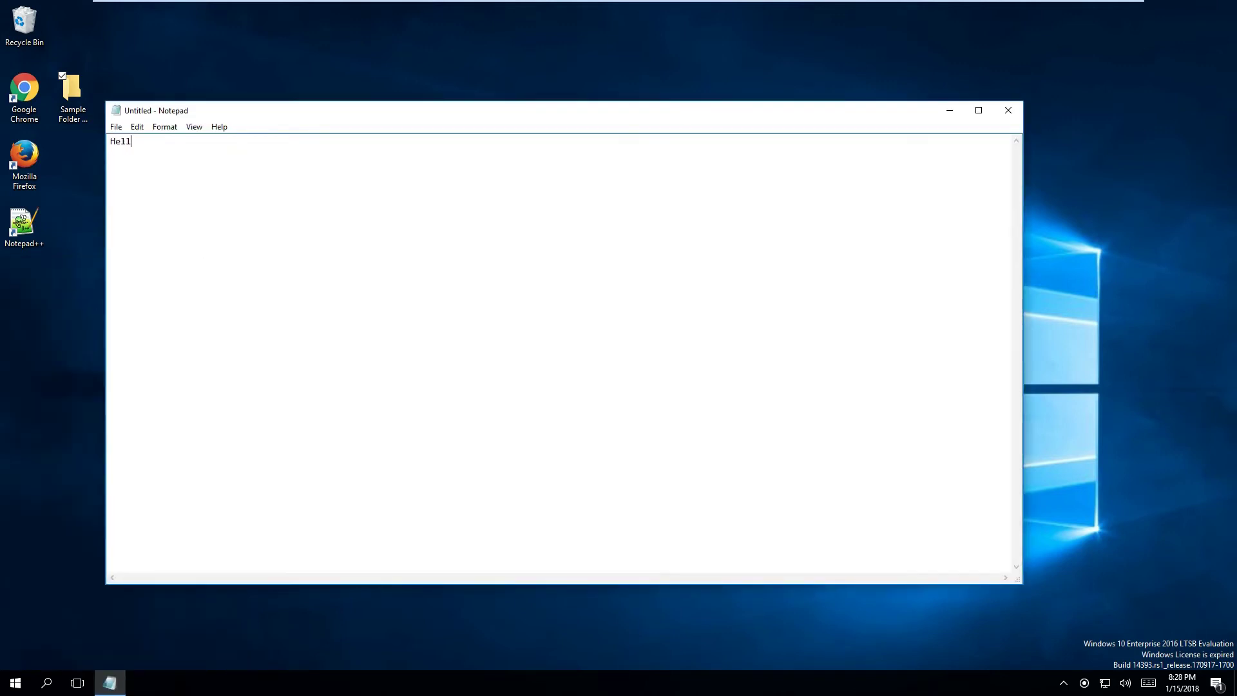
- Save the note as 'Sample' on the desktop with Save As
{"action": "left_click", "coordinate": [116, 126]}
{"action": "left_click", "coordinate": [65, 187]}
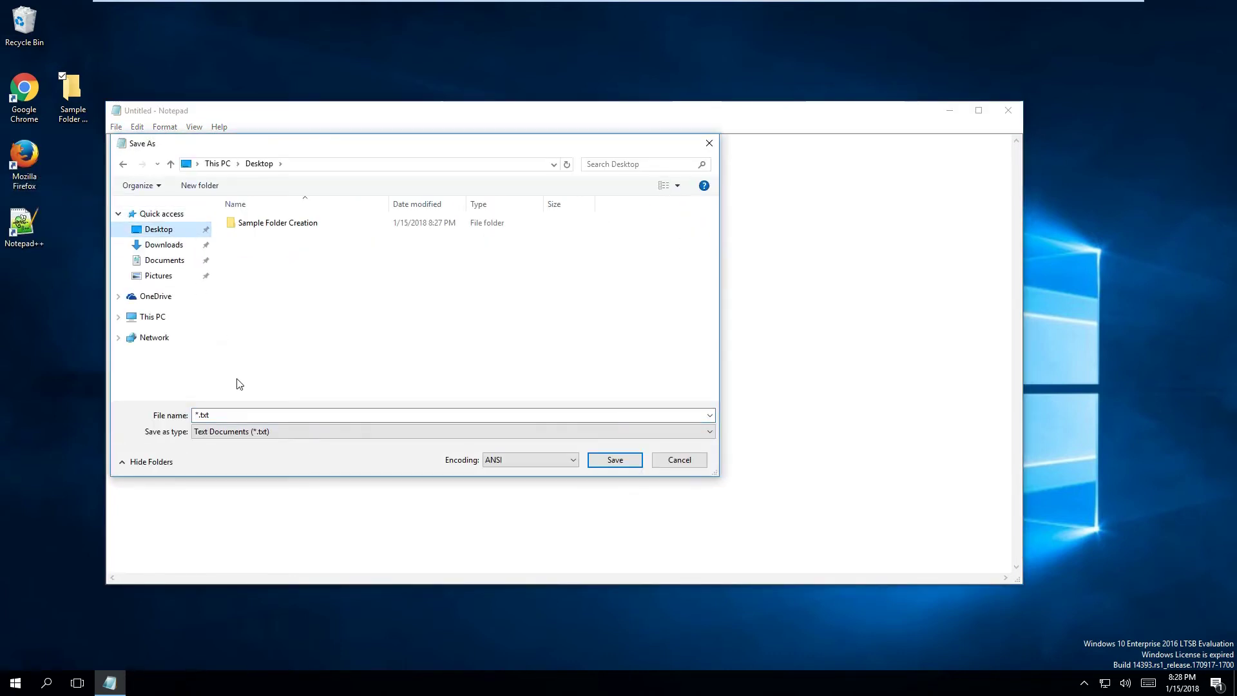
{"action": "left_click", "coordinate": [229, 414]}
{"action": "type", "text": "Sampl"}
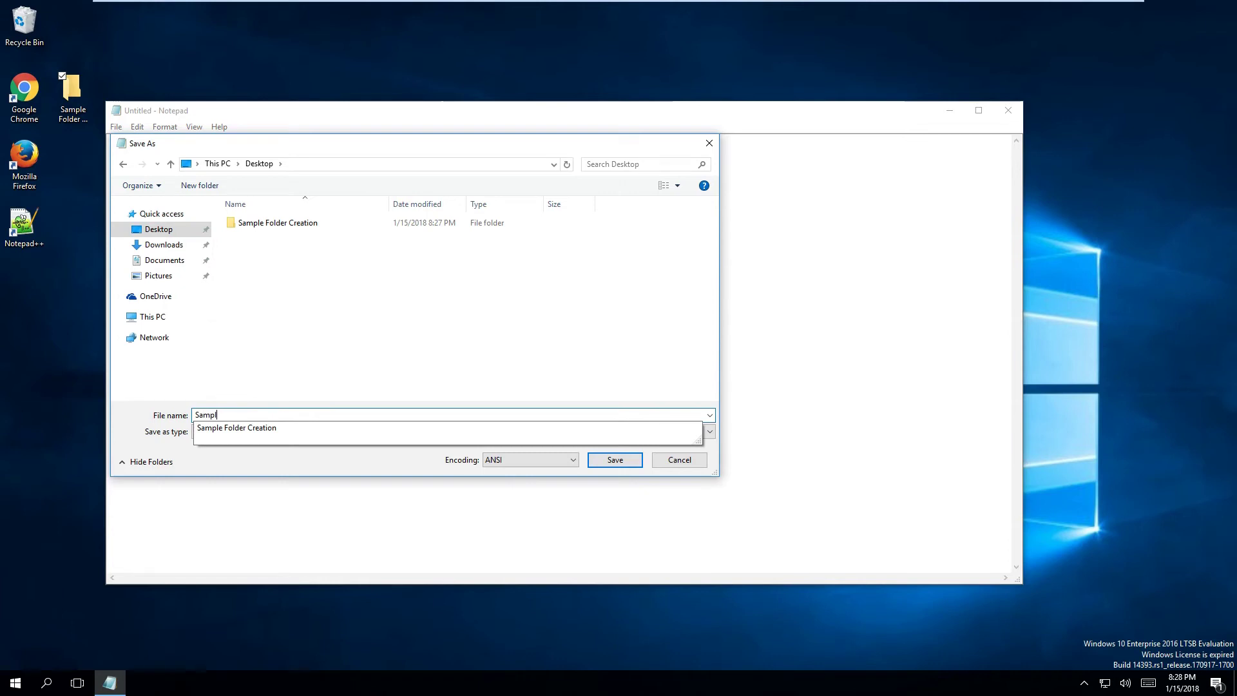
{"action": "type", "text": "e"}
{"action": "left_click", "coordinate": [614, 459]}
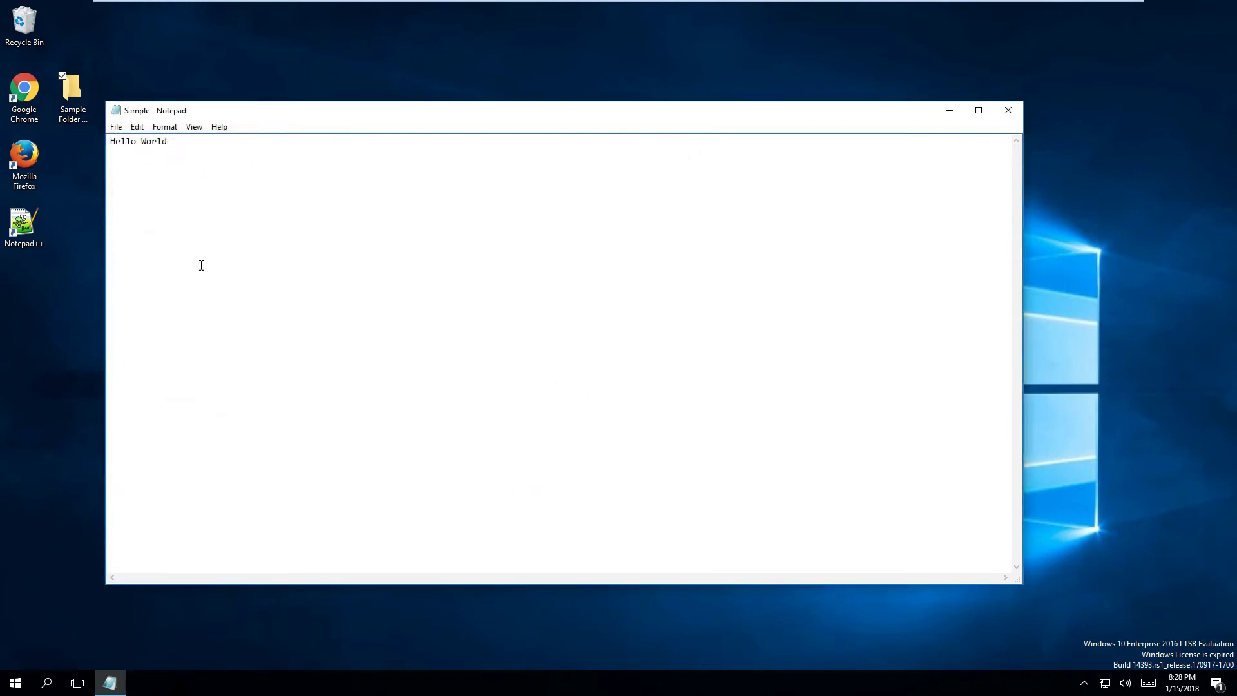
{"action": "left_click_drag", "start_coordinate": [282, 120], "coordinate": [274, 253]}
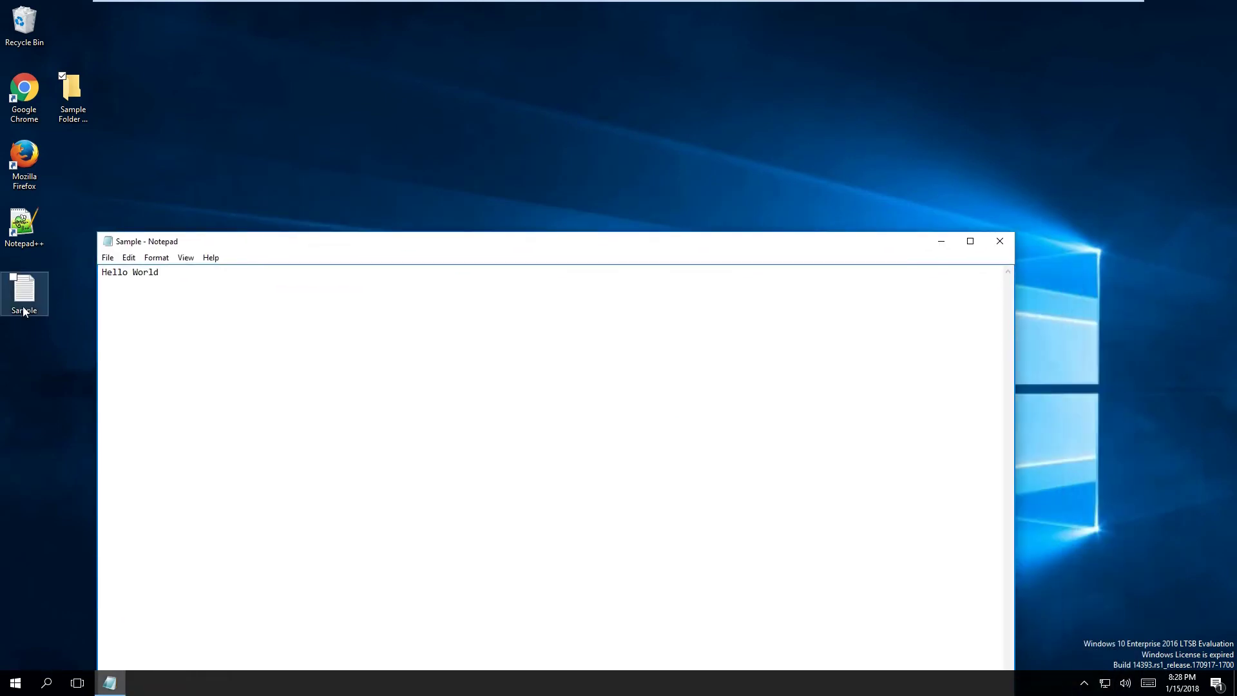
- Close Notepad and move the Sample file into the Sample Folder Creation folder
{"action": "left_click", "coordinate": [998, 243]}
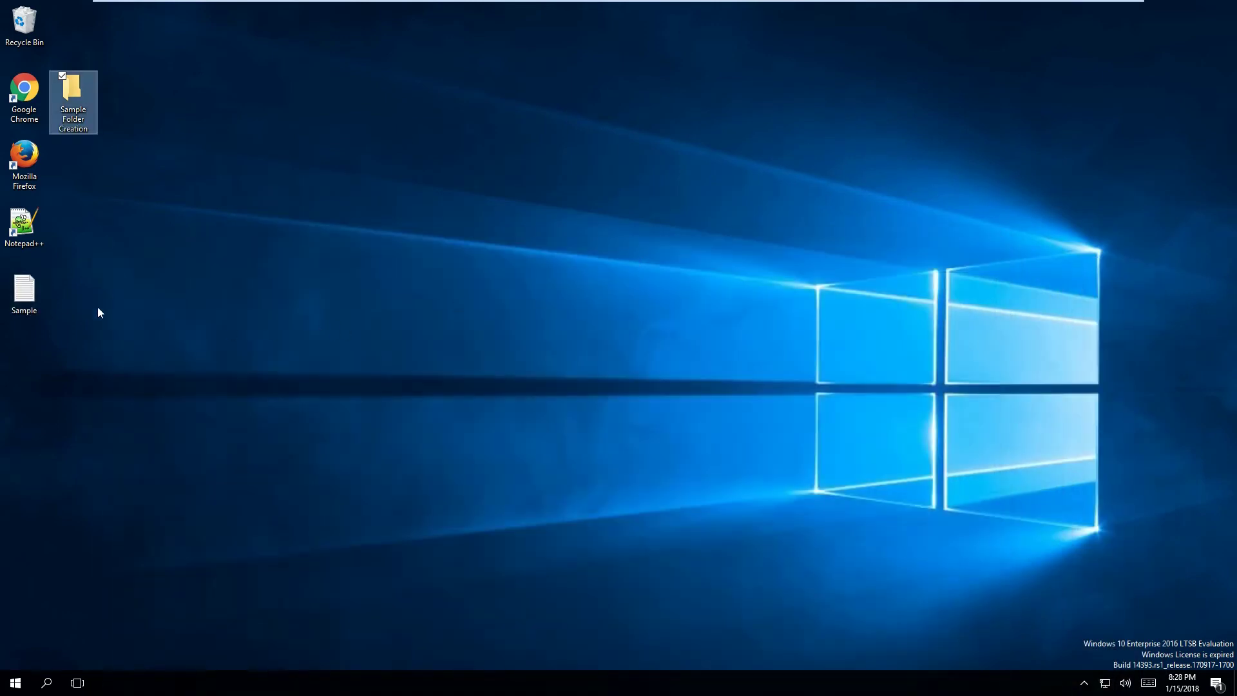
{"action": "left_click", "coordinate": [35, 310]}
{"action": "left_click_drag", "start_coordinate": [117, 56], "coordinate": [73, 100]}
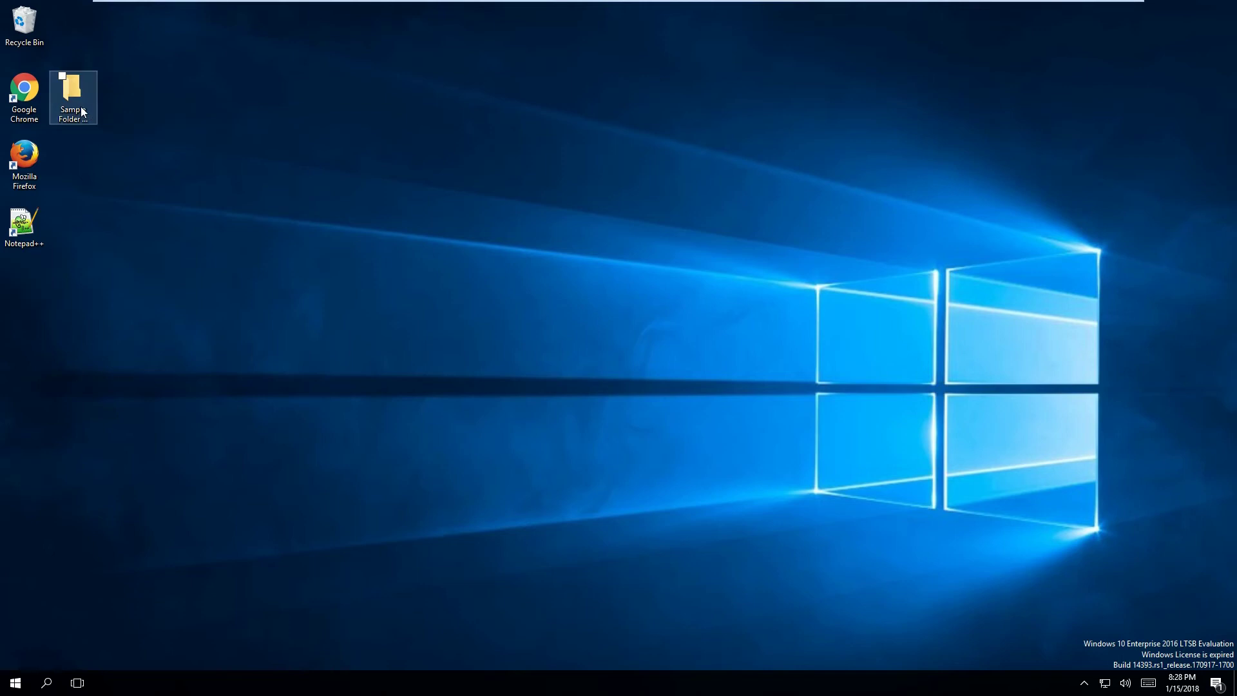
- Send Sample Folder Creation to a compressed (zipped) folder and place the zip beside it
{"action": "right_click", "coordinate": [76, 104]}
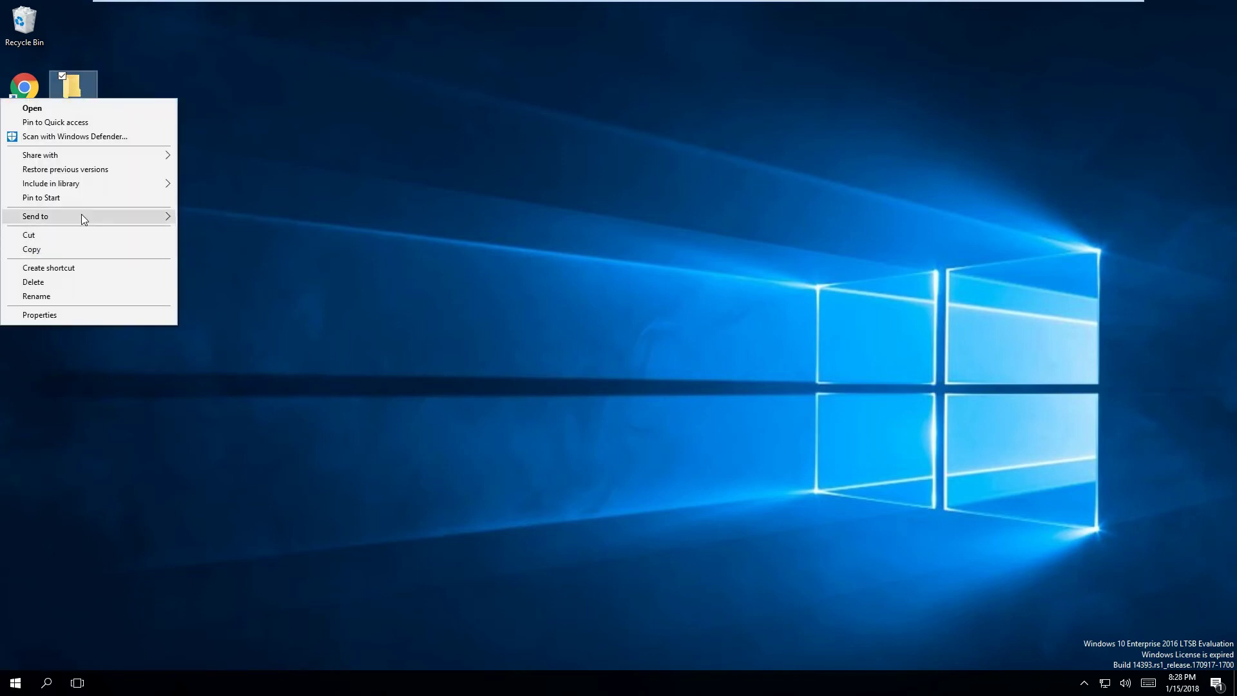
{"action": "mouse_move", "coordinate": [80, 215]}
{"action": "left_click", "coordinate": [196, 231]}
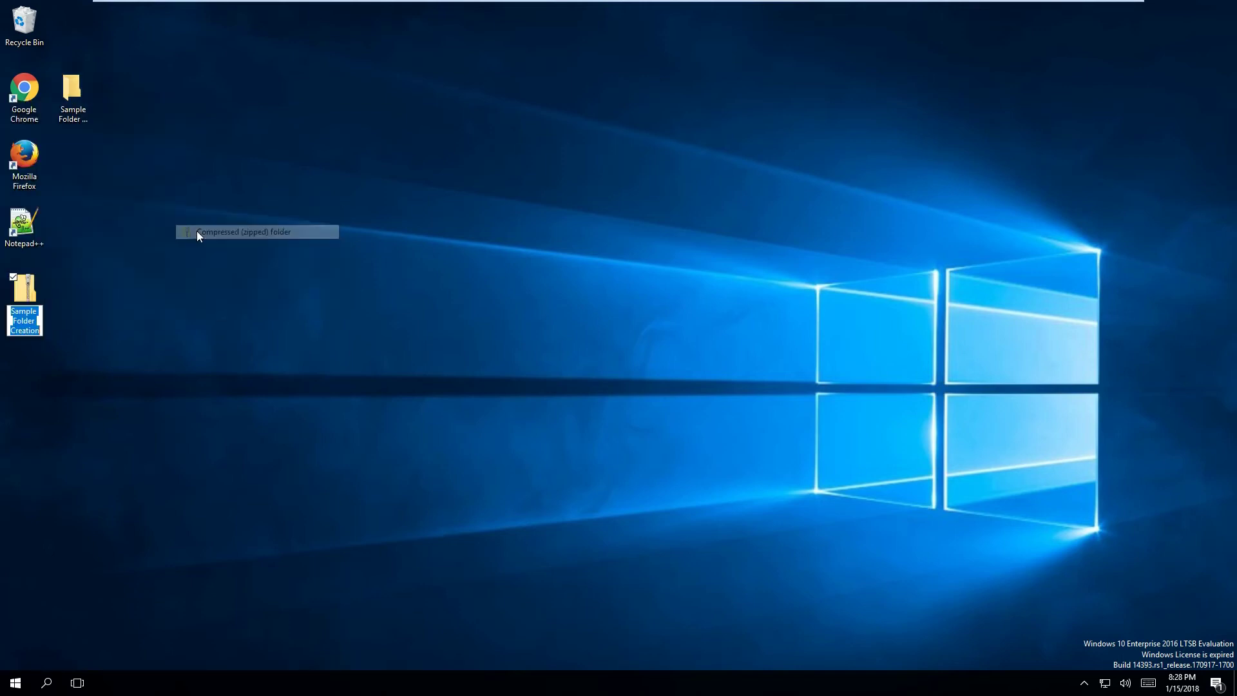
{"action": "left_click_drag", "start_coordinate": [34, 288], "coordinate": [127, 91]}
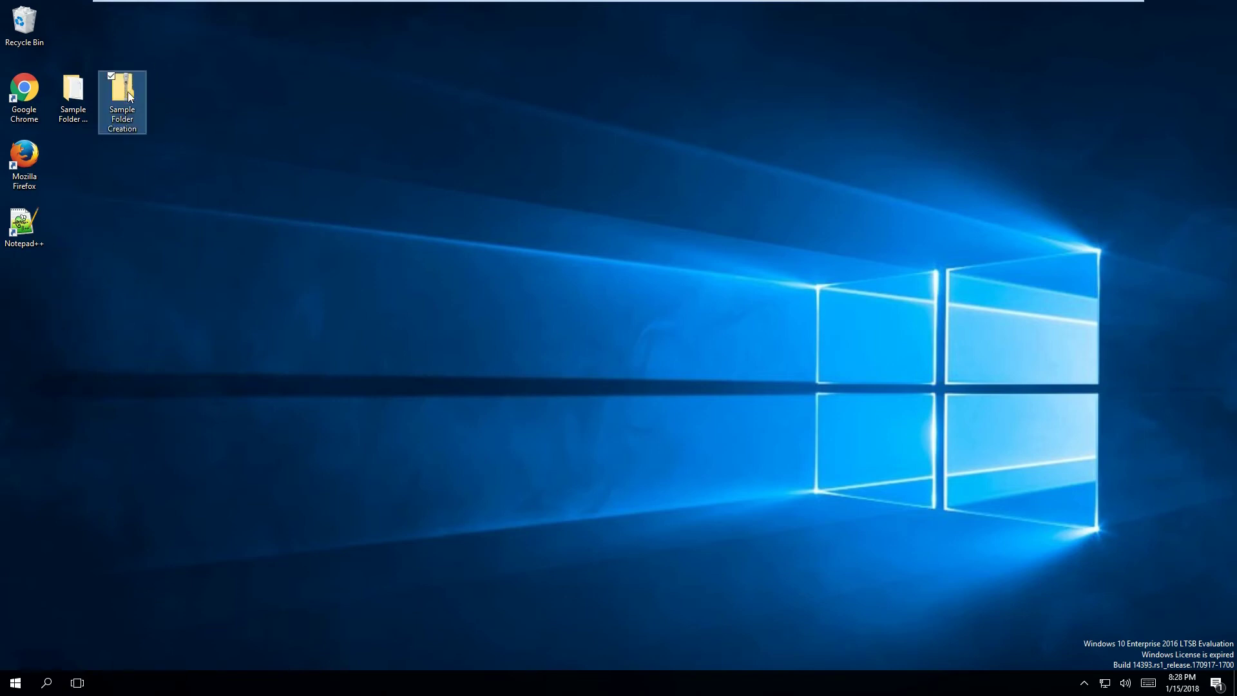
{"action": "left_click", "coordinate": [104, 165]}
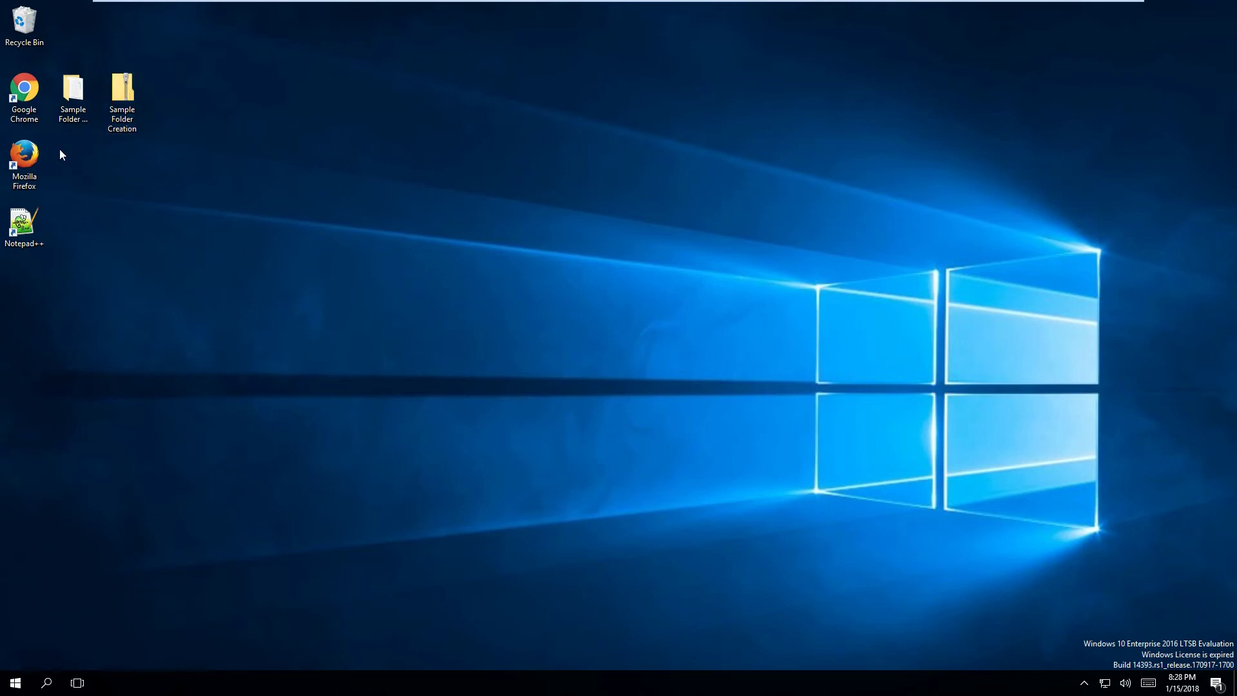
{"action": "left_click", "coordinate": [69, 99]}
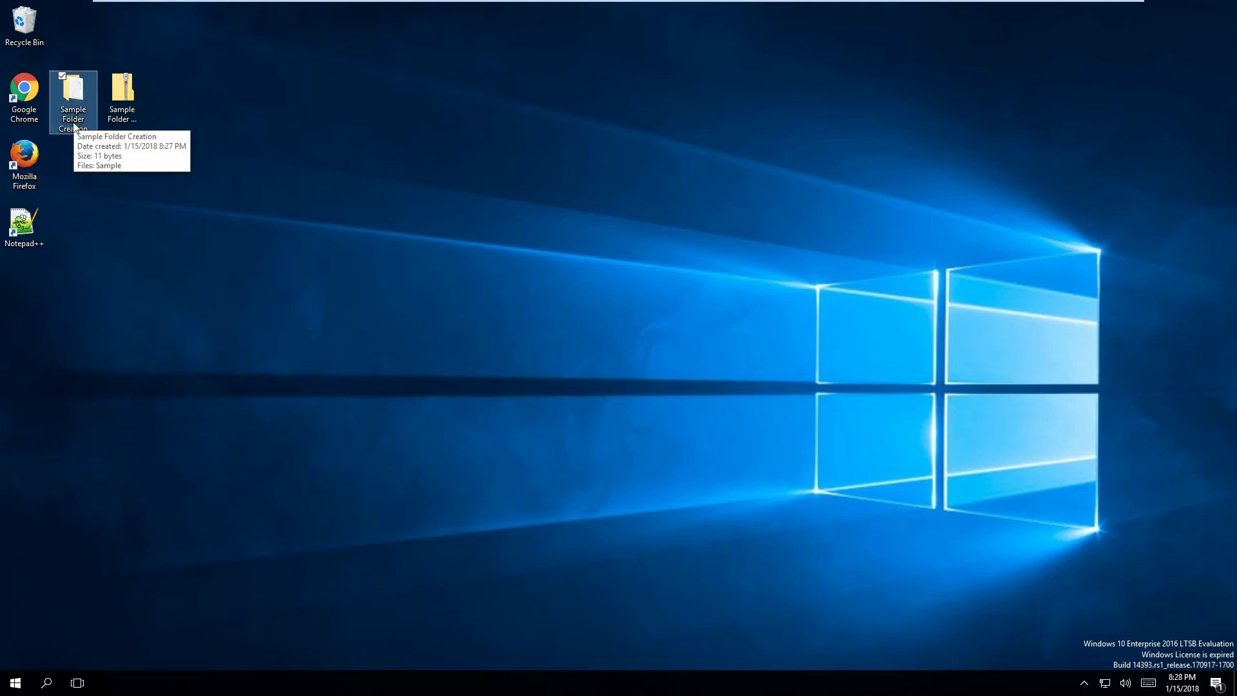
{"action": "right_click", "coordinate": [73, 120]}
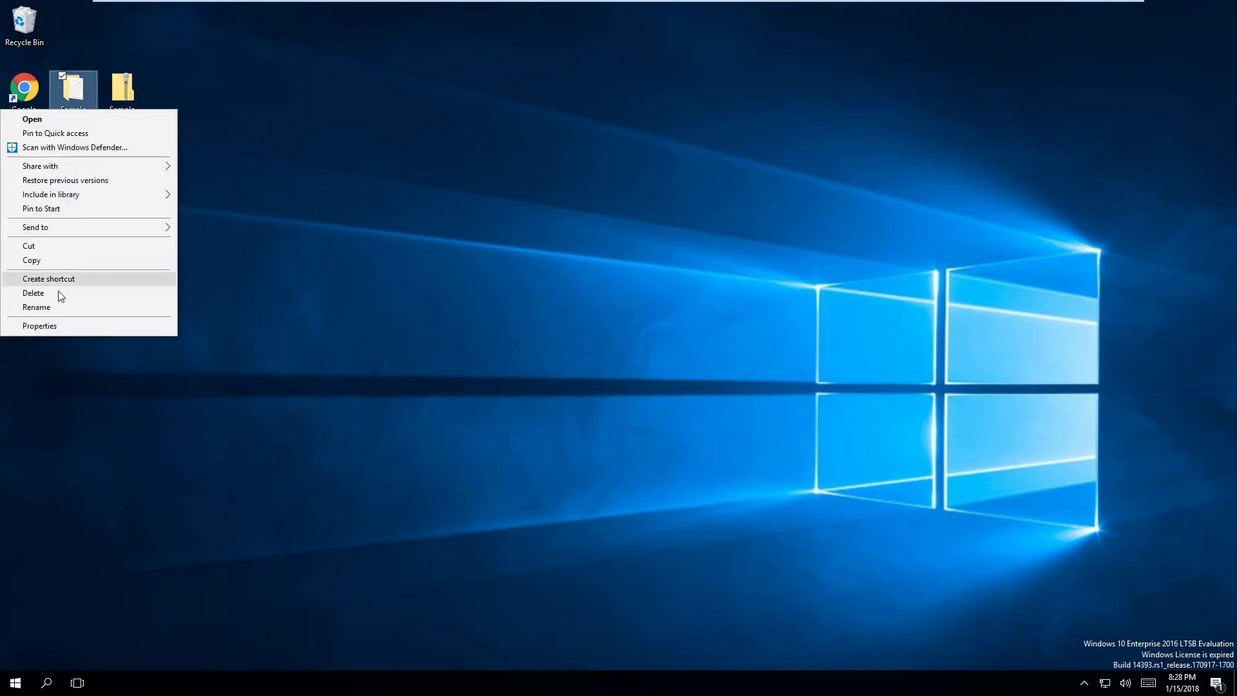
{"action": "left_click", "coordinate": [55, 328]}
{"action": "left_click_drag", "start_coordinate": [216, 124], "coordinate": [320, 119]}
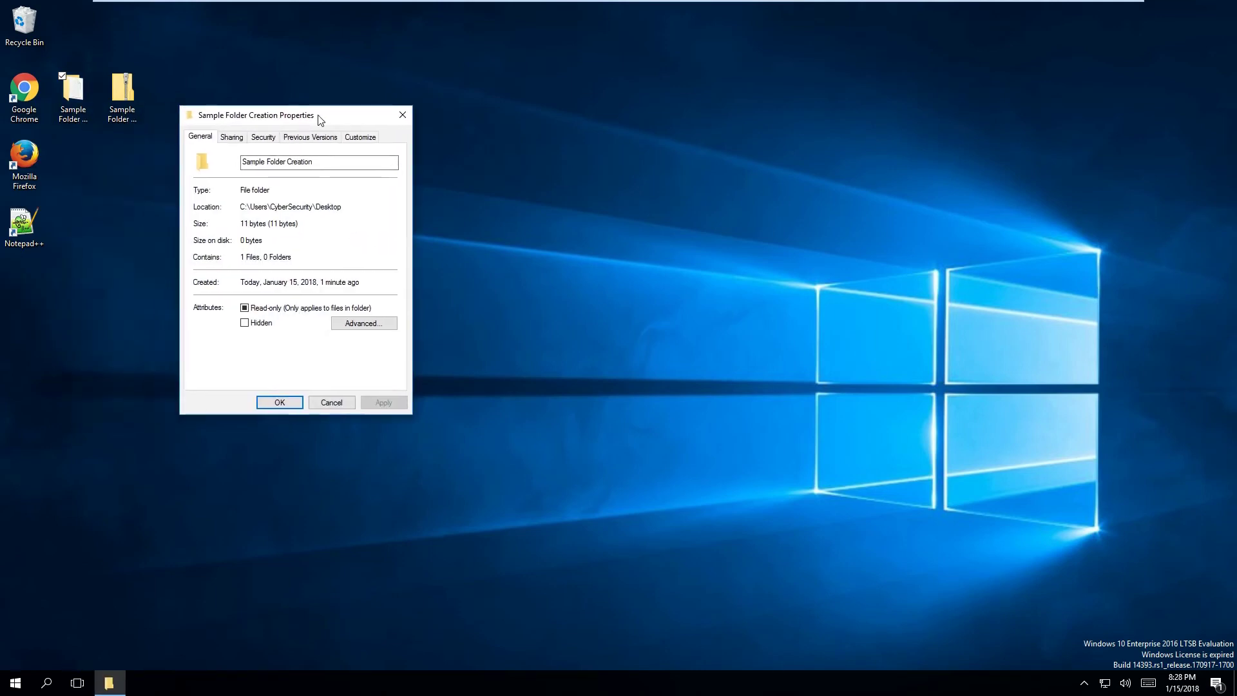
{"action": "left_click", "coordinate": [330, 403]}
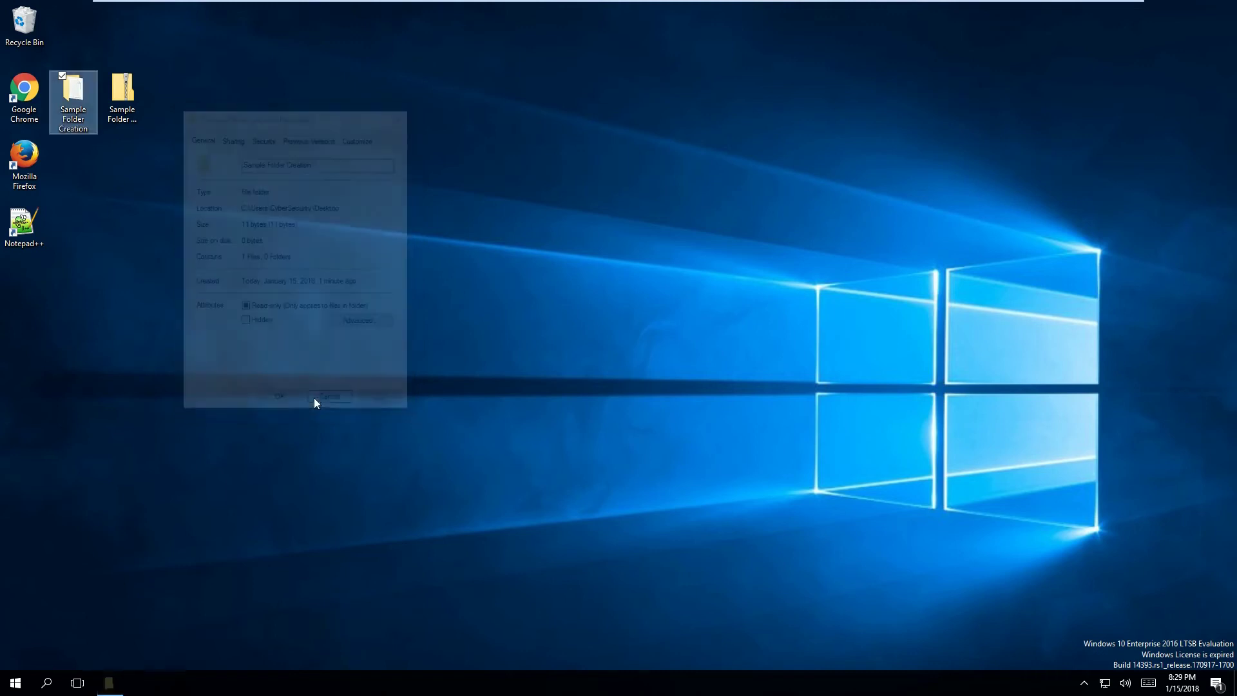
{"action": "right_click", "coordinate": [112, 92]}
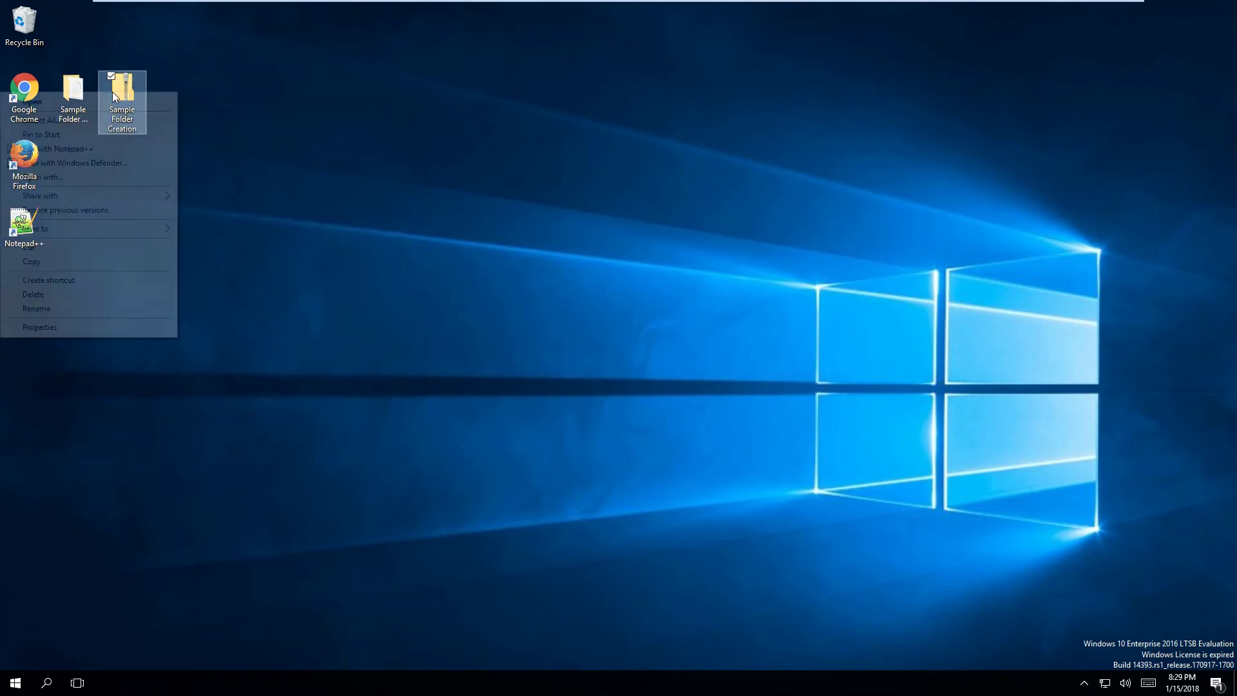
{"action": "left_click", "coordinate": [86, 325]}
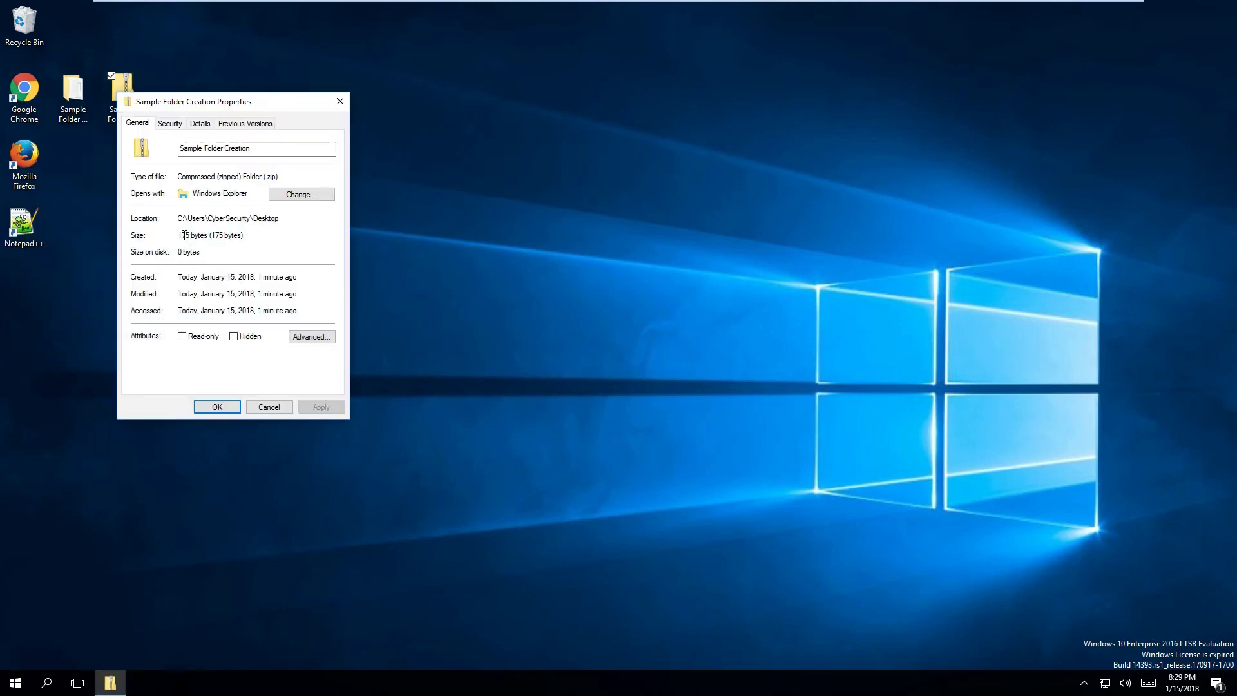
{"action": "left_click", "coordinate": [270, 407]}
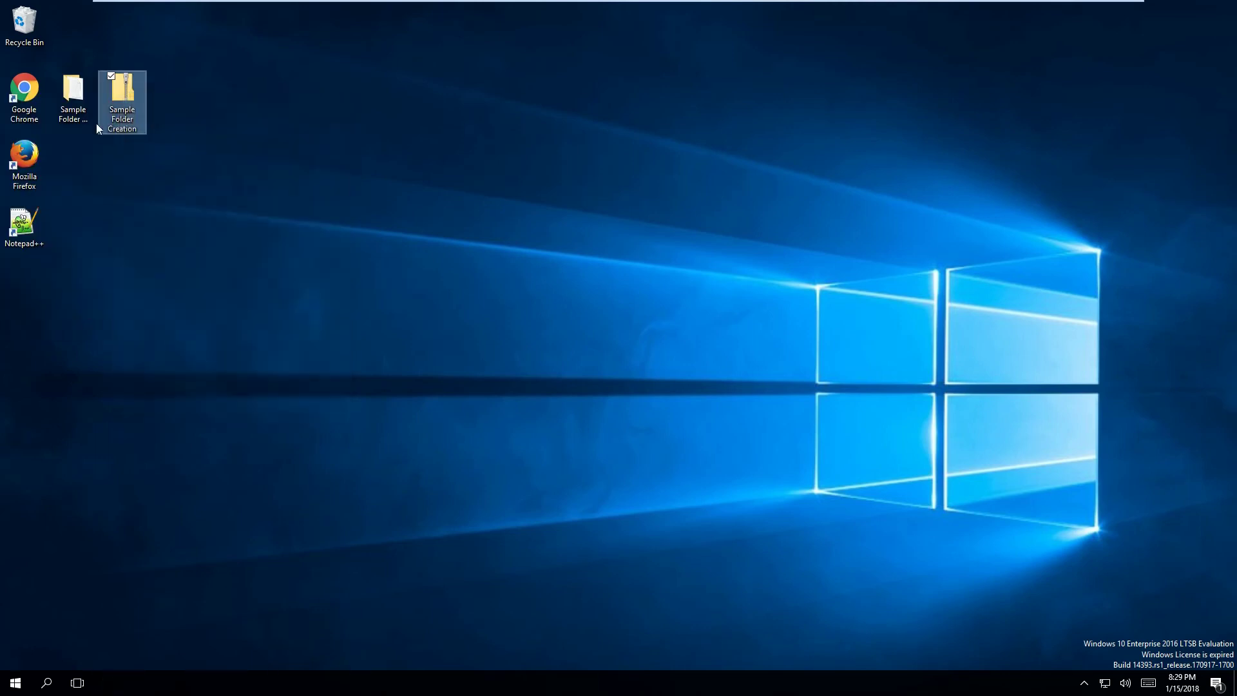
{"action": "left_click", "coordinate": [84, 113]}
{"action": "right_click", "coordinate": [85, 113]}
{"action": "left_click", "coordinate": [77, 322]}
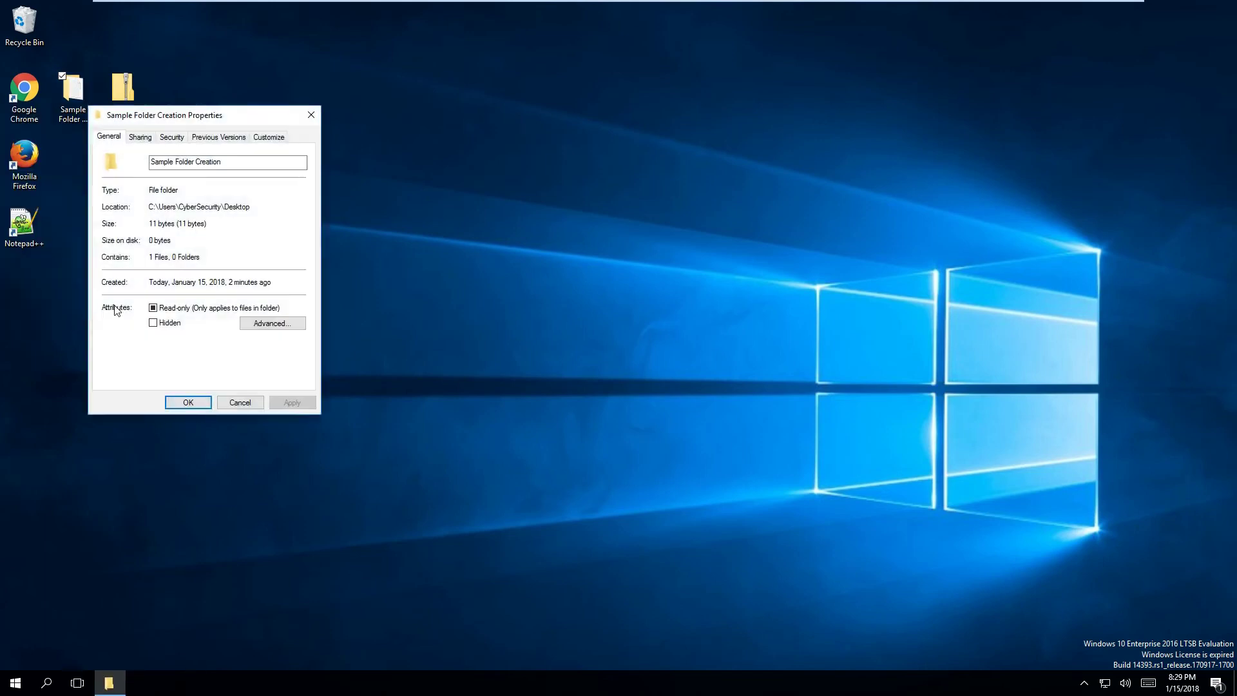
{"action": "left_click", "coordinate": [227, 404]}
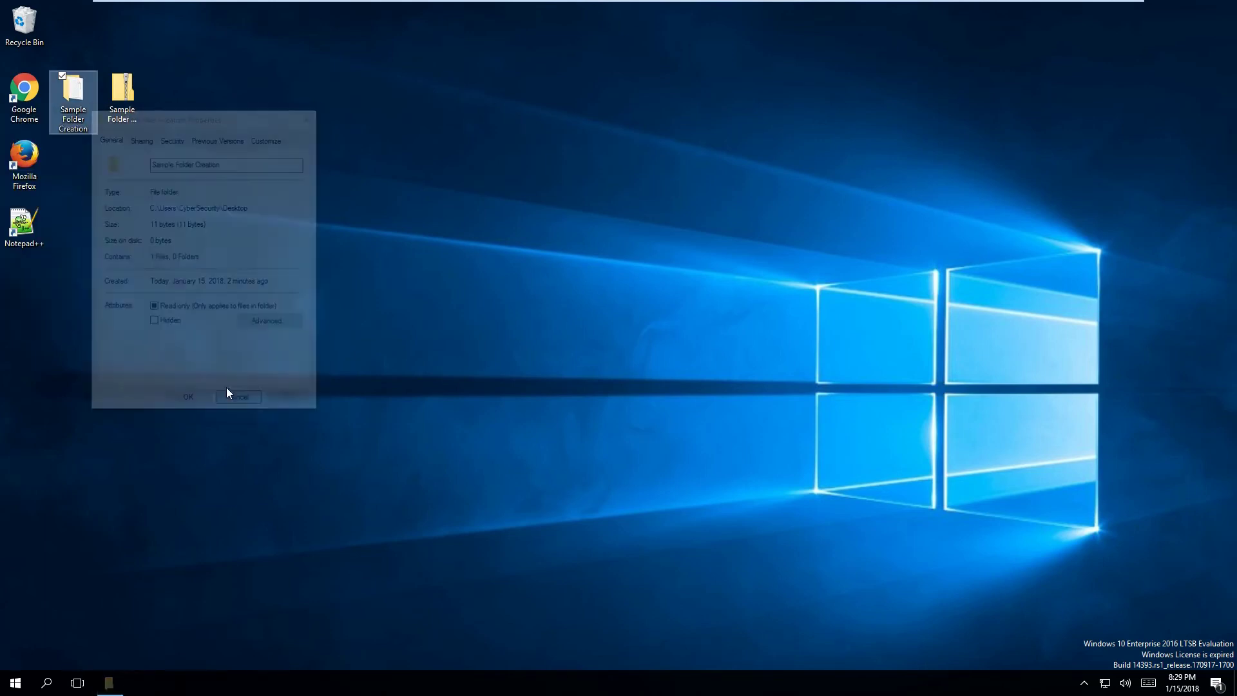
{"action": "right_click", "coordinate": [125, 106]}
{"action": "left_click", "coordinate": [107, 347]}
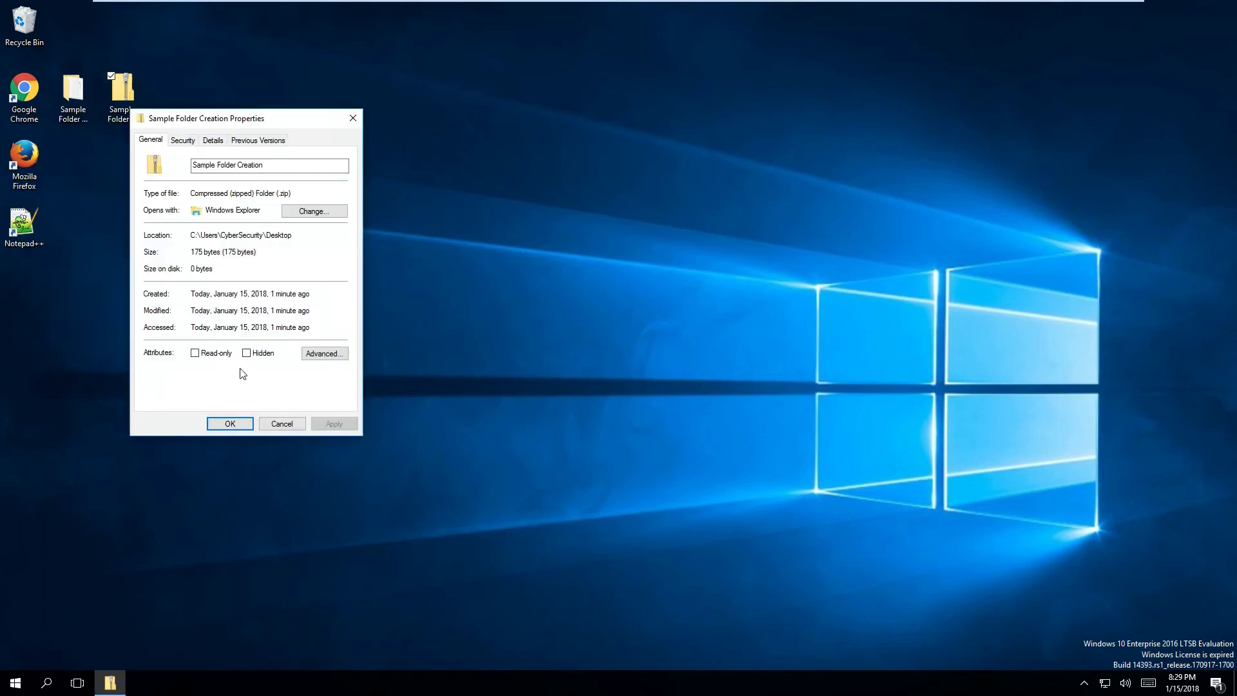
{"action": "left_click", "coordinate": [274, 425]}
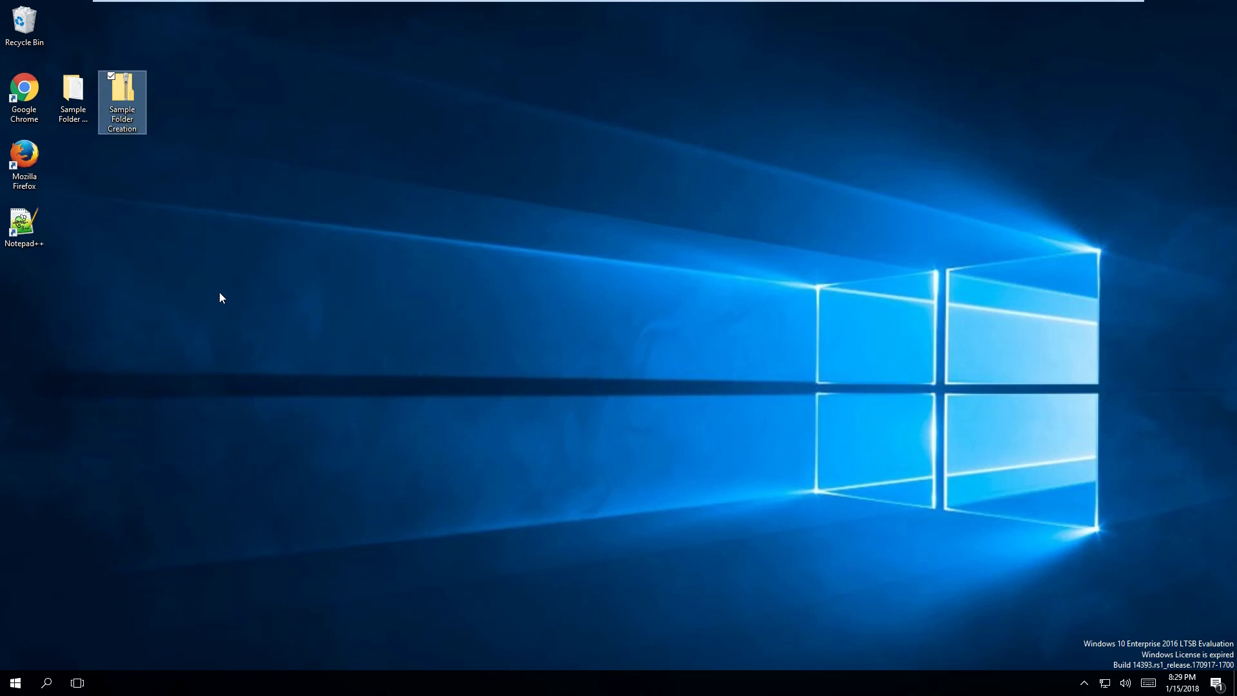
{"action": "left_click", "coordinate": [76, 110]}
{"action": "right_click", "coordinate": [71, 119]}
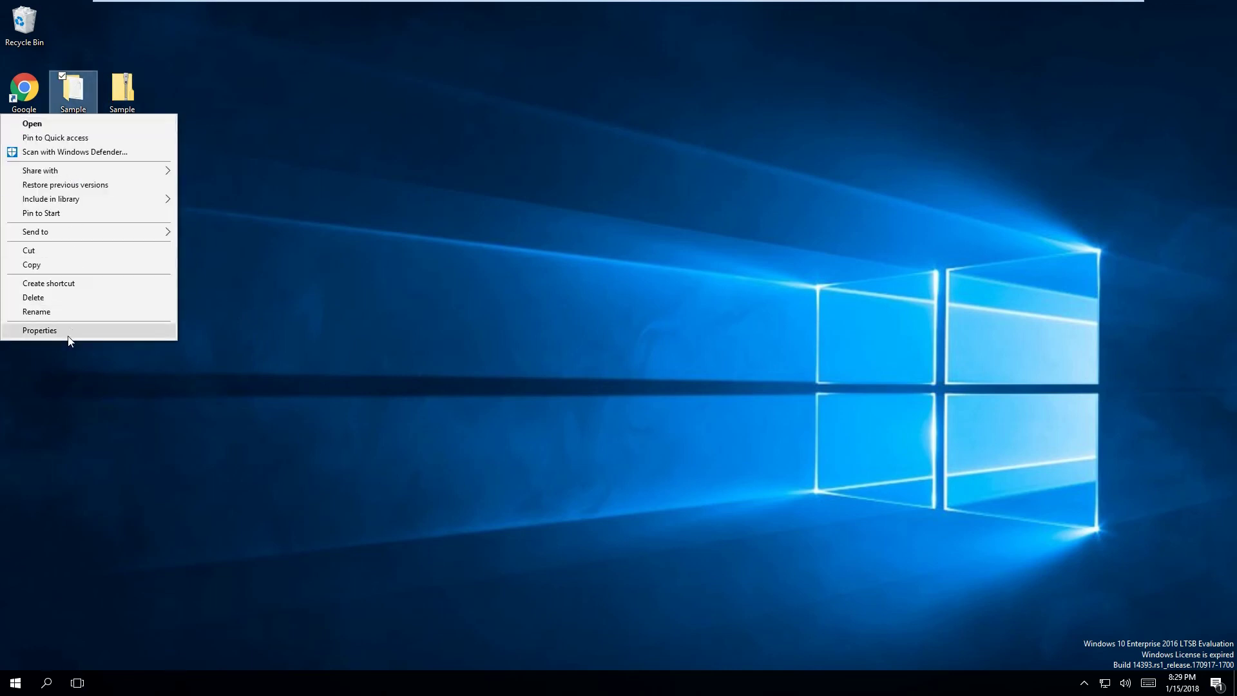
{"action": "left_click", "coordinate": [45, 331]}
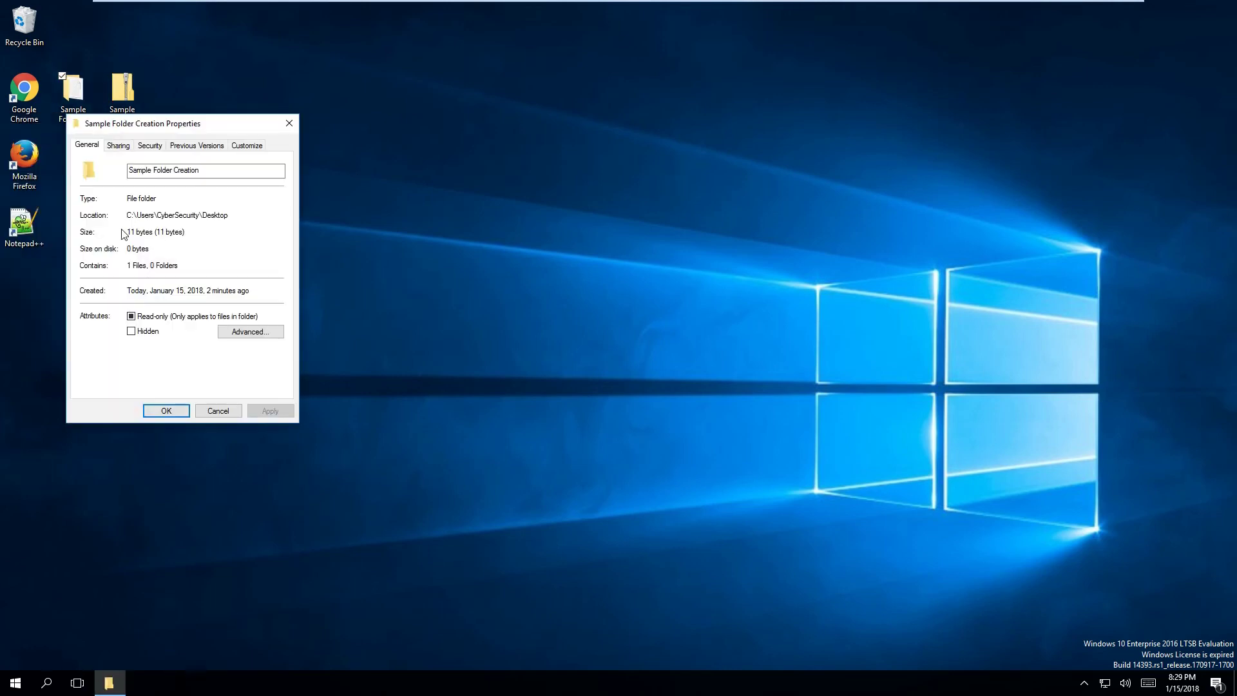
{"action": "left_click", "coordinate": [220, 412]}
{"action": "right_click", "coordinate": [132, 107]}
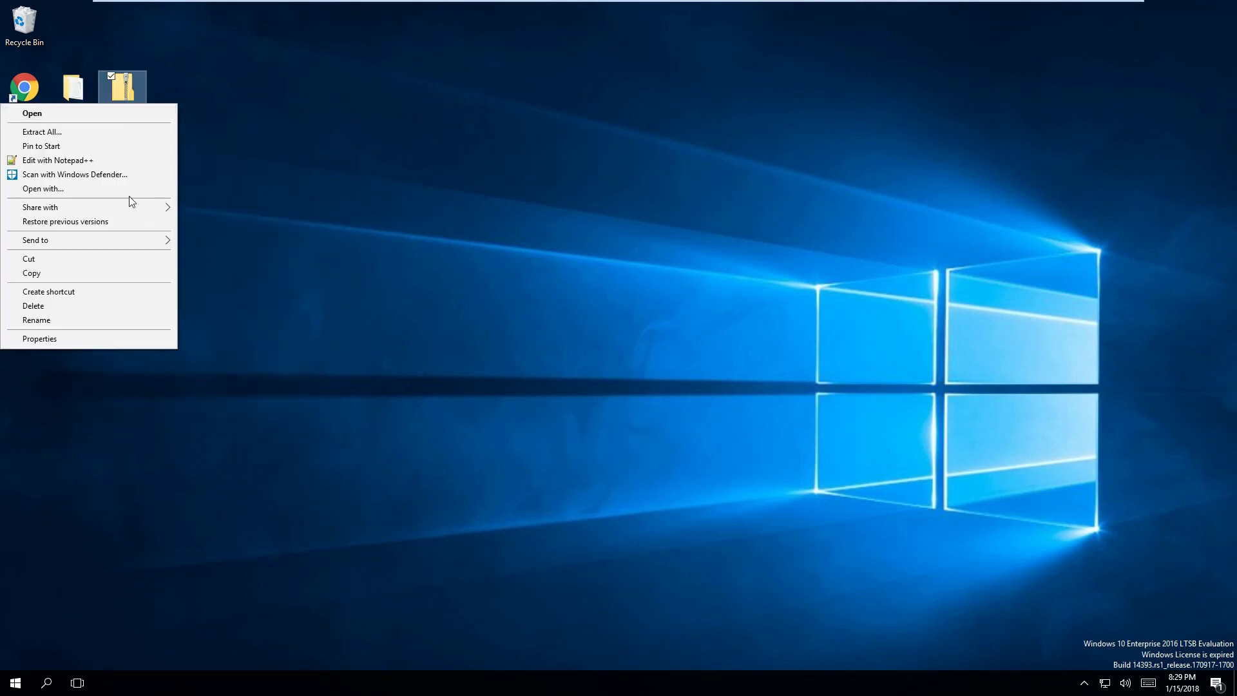
{"action": "left_click", "coordinate": [103, 339]}
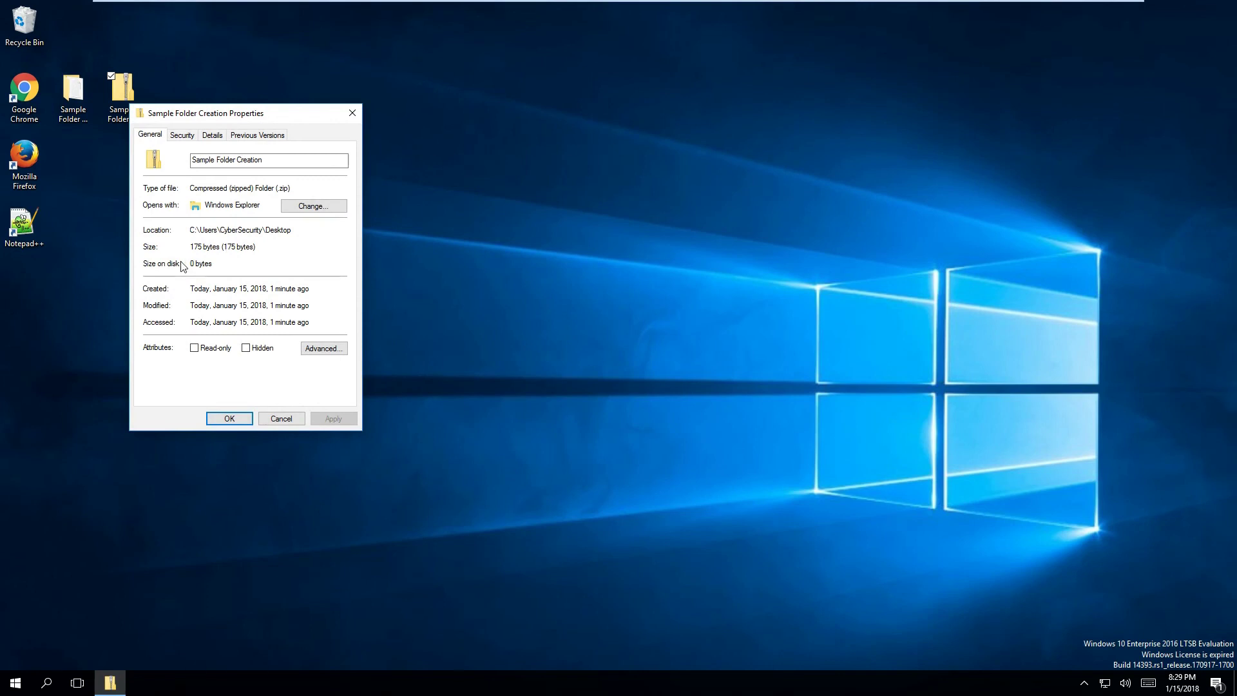
{"action": "left_click", "coordinate": [283, 419]}
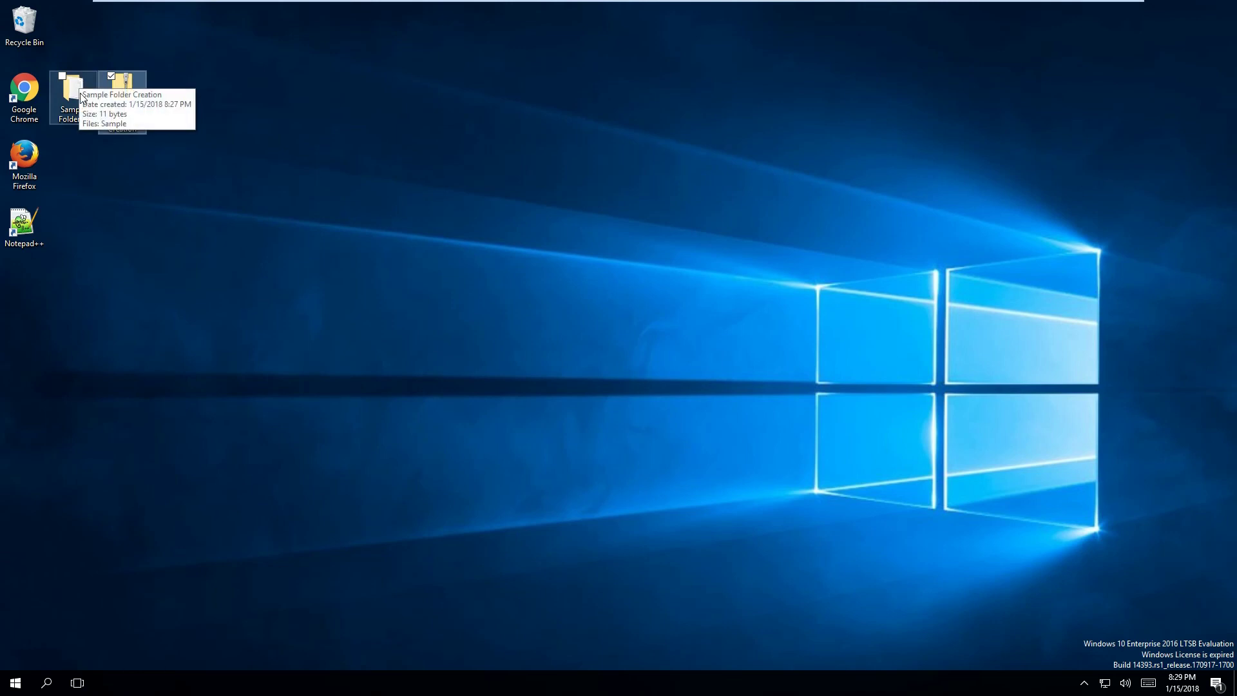